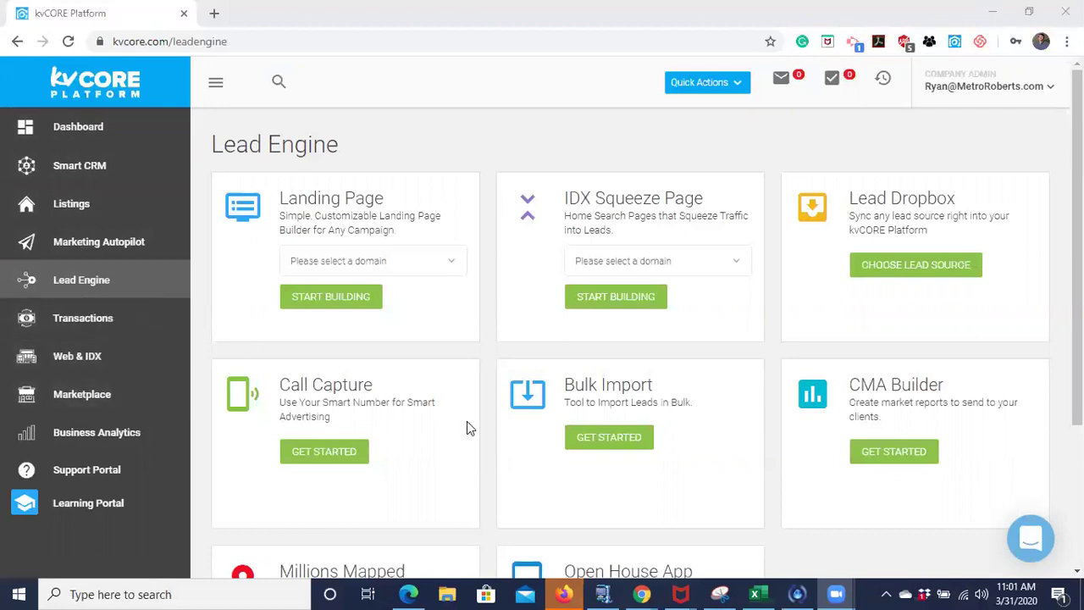
- Scroll the Lead Engine page and launch the Call Capture card with GET STARTED
{"action": "scroll", "coordinate": [467, 421], "scroll_direction": "down", "scroll_amount": 3}
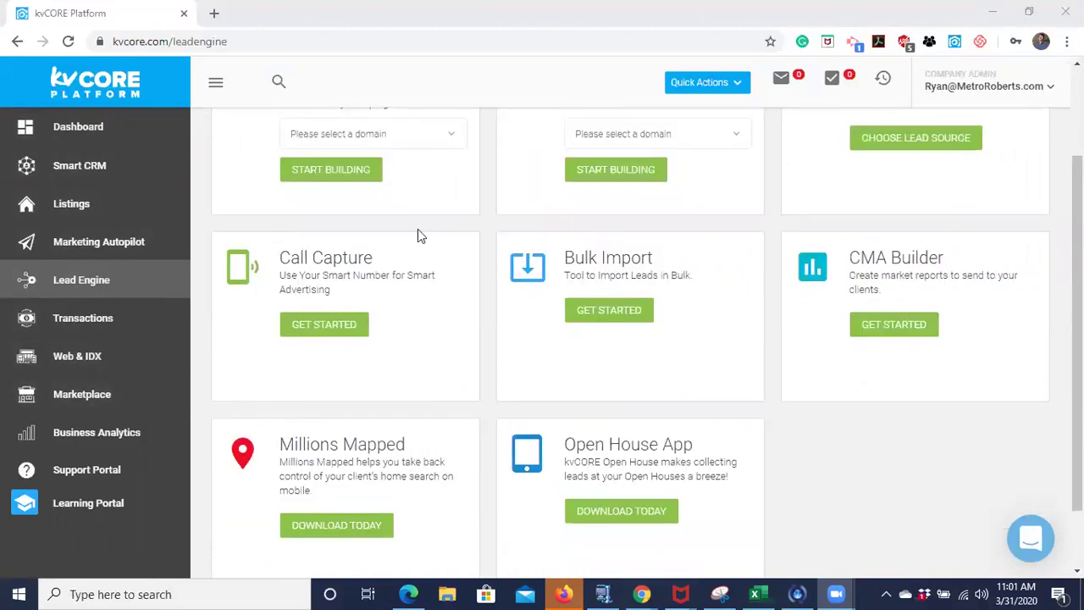
{"action": "left_click", "coordinate": [329, 329]}
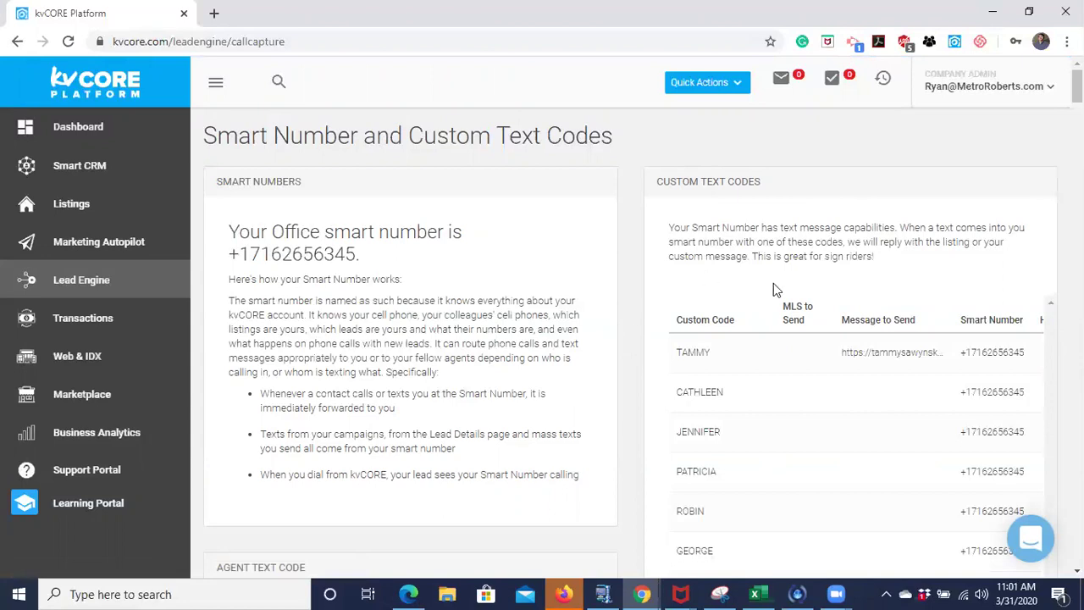
- Open the account name dropdown at the top right of the page
{"action": "left_click", "coordinate": [1000, 92]}
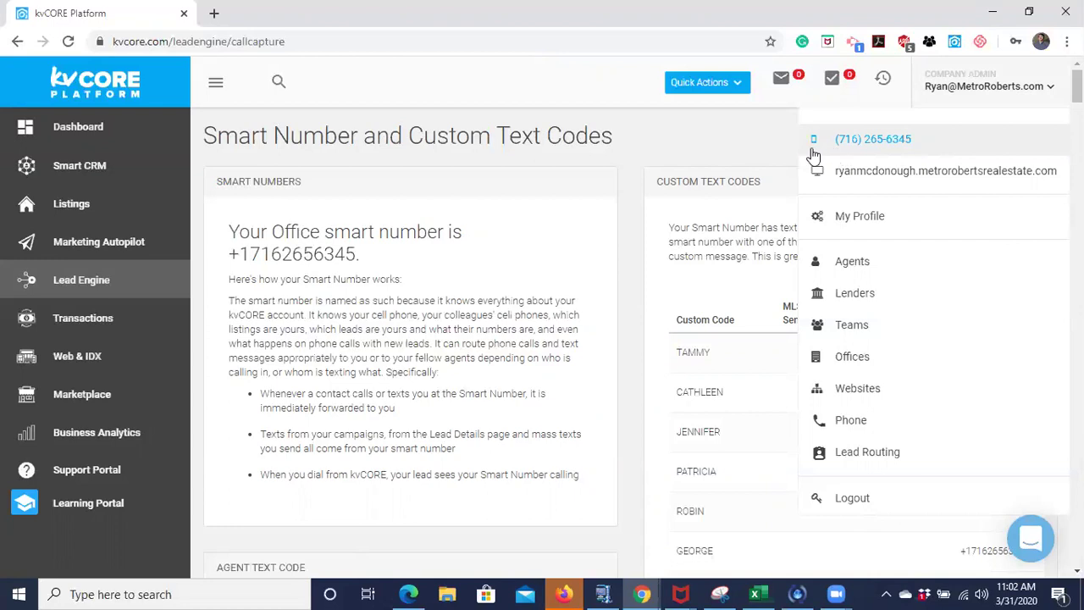
- Close the account menu and browse through the existing entries in the Custom Text Codes table
{"action": "left_click", "coordinate": [755, 156]}
{"action": "scroll", "coordinate": [754, 156], "scroll_direction": "down", "scroll_amount": 5}
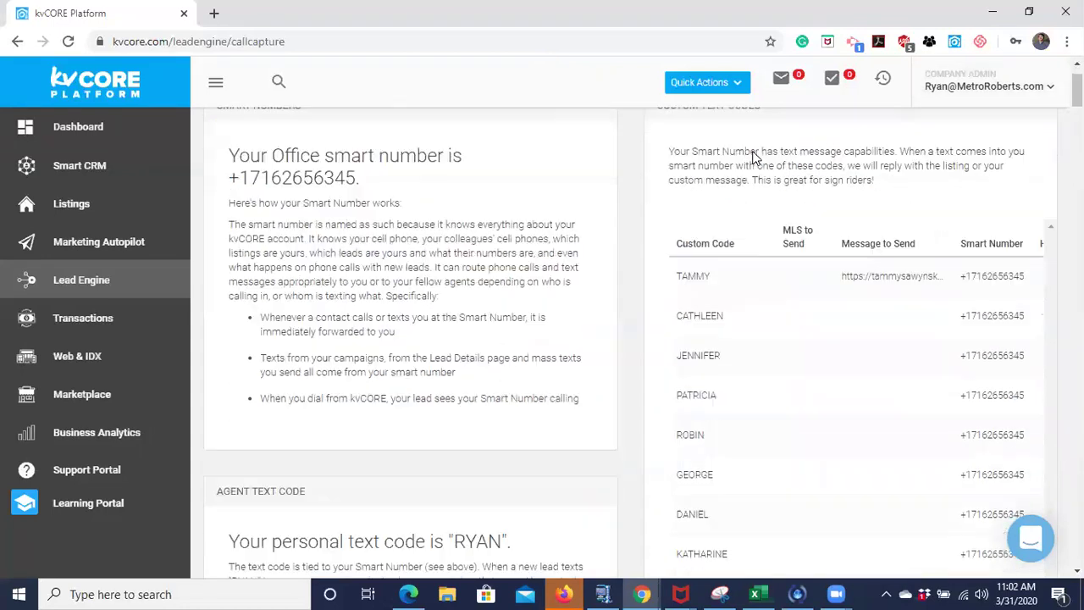
{"action": "scroll", "coordinate": [754, 156], "scroll_direction": "down", "scroll_amount": 13}
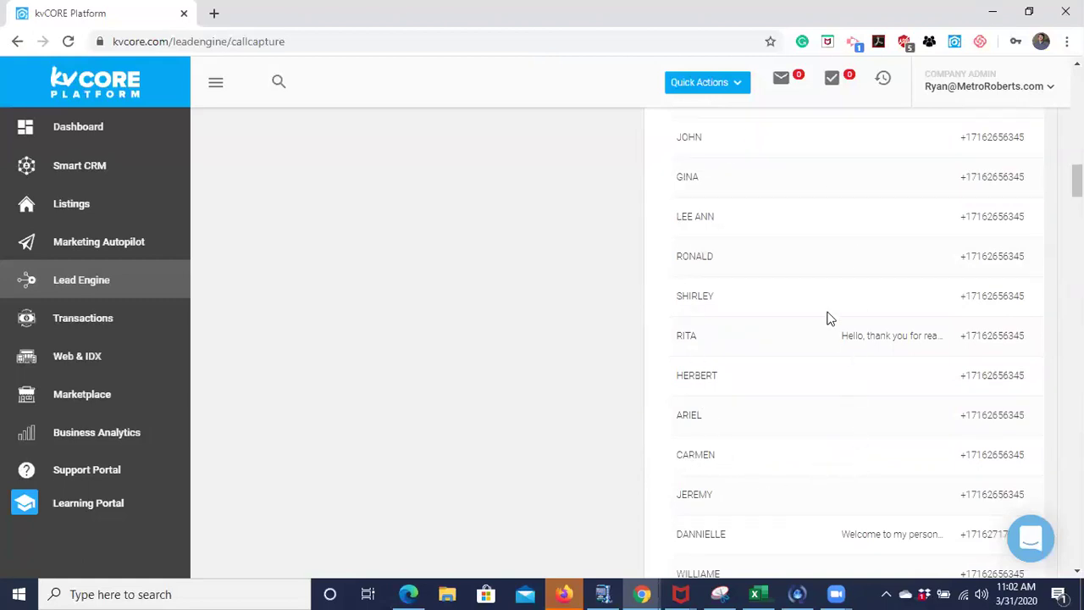
{"action": "scroll", "coordinate": [755, 421], "scroll_direction": "down", "scroll_amount": 3}
{"action": "scroll", "coordinate": [756, 421], "scroll_direction": "down", "scroll_amount": 12}
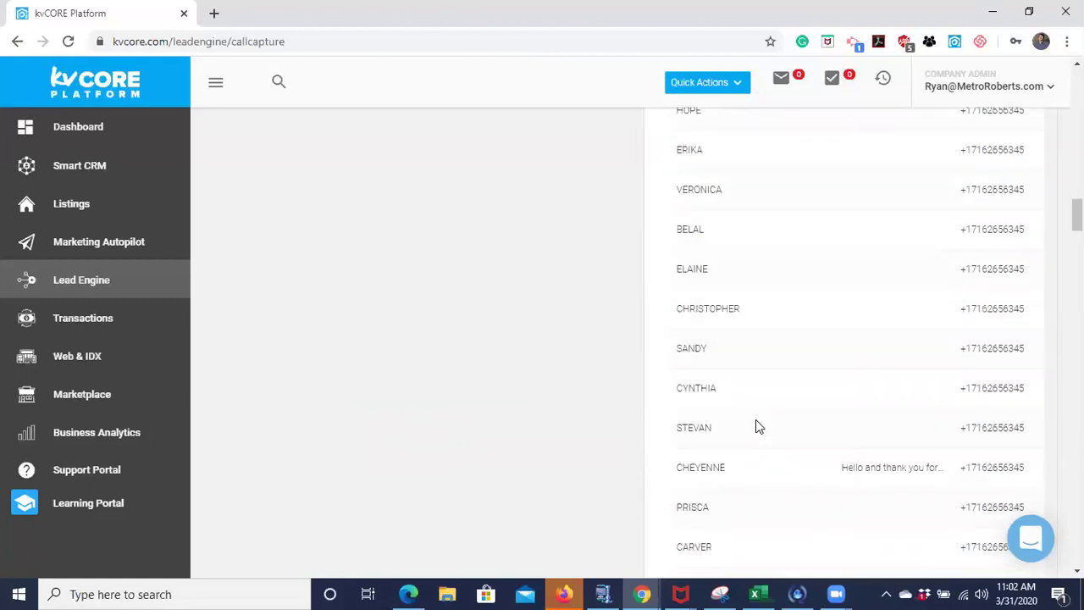
{"action": "scroll", "coordinate": [756, 421], "scroll_direction": "down", "scroll_amount": 10}
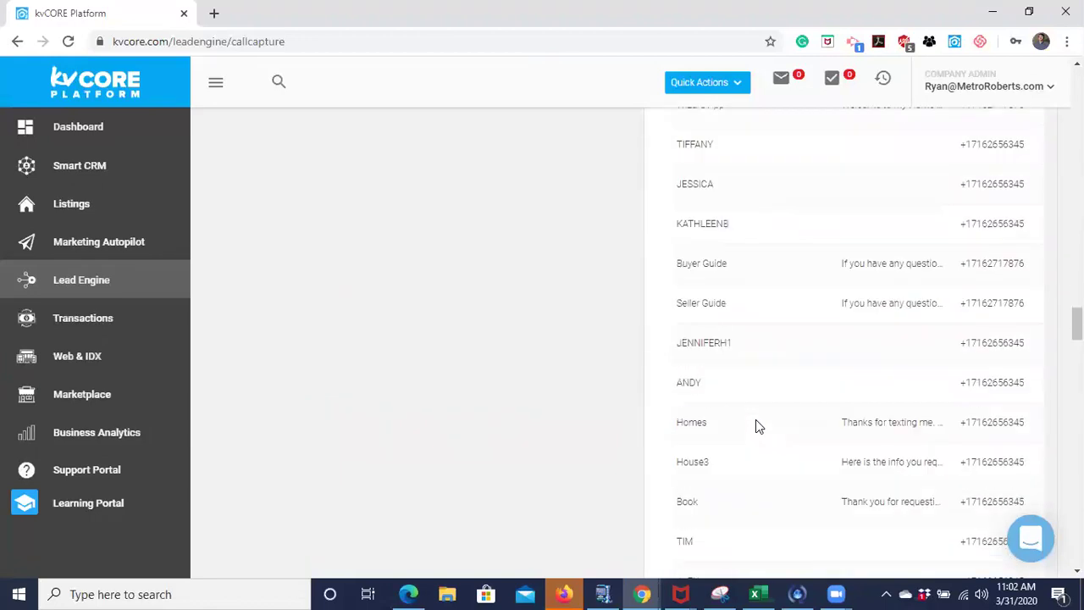
{"action": "scroll", "coordinate": [756, 421], "scroll_direction": "down", "scroll_amount": 7}
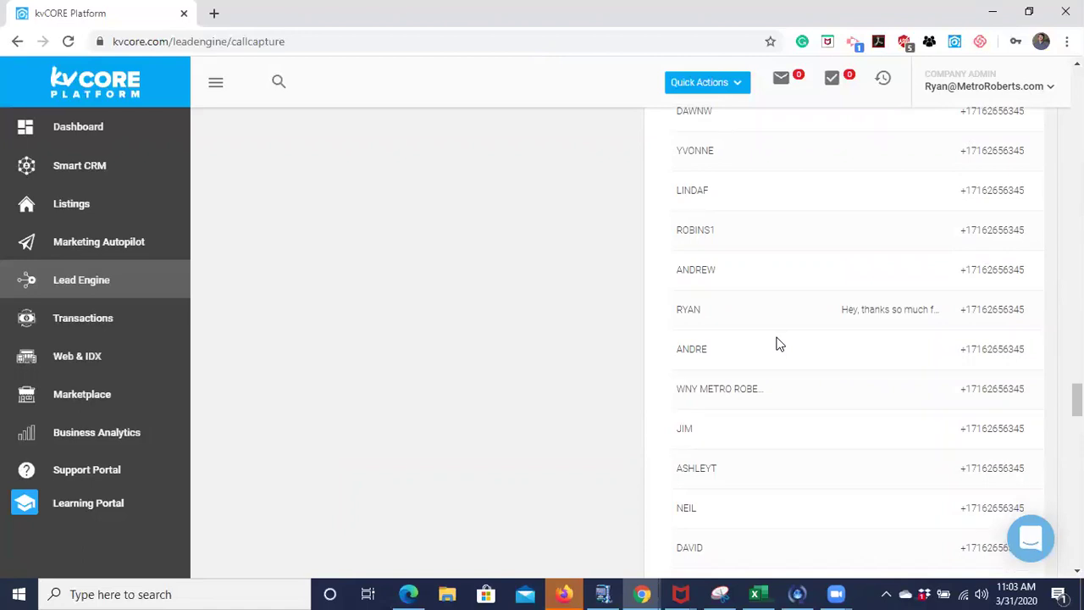
{"action": "scroll", "coordinate": [779, 344], "scroll_direction": "down", "scroll_amount": 10}
{"action": "scroll", "coordinate": [779, 343], "scroll_direction": "down", "scroll_amount": 10}
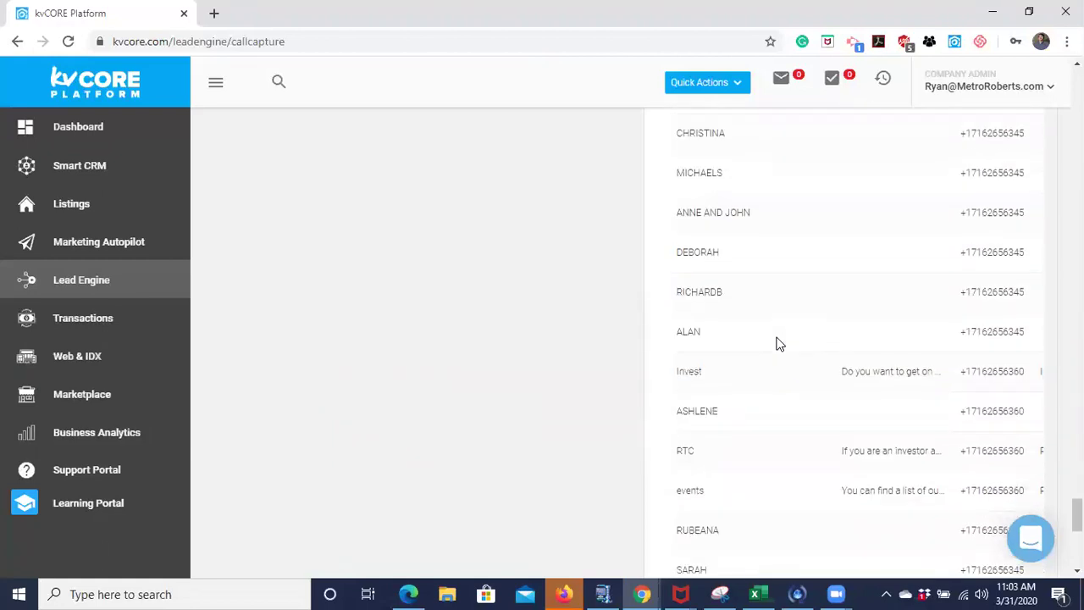
{"action": "scroll", "coordinate": [779, 344], "scroll_direction": "down", "scroll_amount": 6}
{"action": "scroll", "coordinate": [779, 344], "scroll_direction": "up", "scroll_amount": 12}
{"action": "scroll", "coordinate": [779, 344], "scroll_direction": "up", "scroll_amount": 20}
{"action": "scroll", "coordinate": [779, 344], "scroll_direction": "up", "scroll_amount": 15}
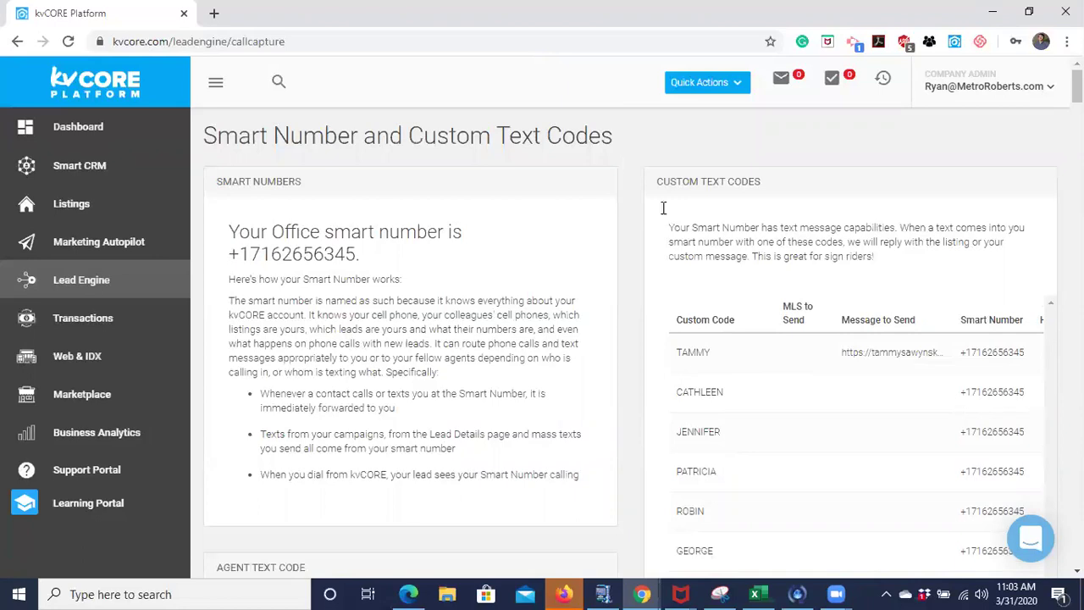
{"action": "scroll", "coordinate": [638, 350], "scroll_direction": "down", "scroll_amount": 9}
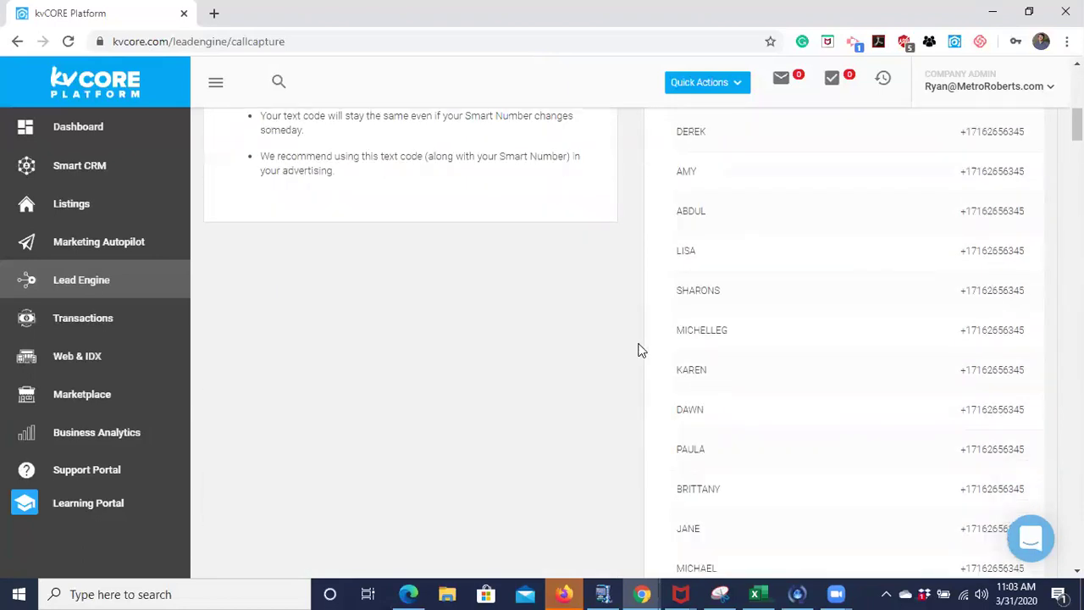
{"action": "scroll", "coordinate": [638, 350], "scroll_direction": "down", "scroll_amount": 10}
{"action": "scroll", "coordinate": [639, 350], "scroll_direction": "down", "scroll_amount": 8}
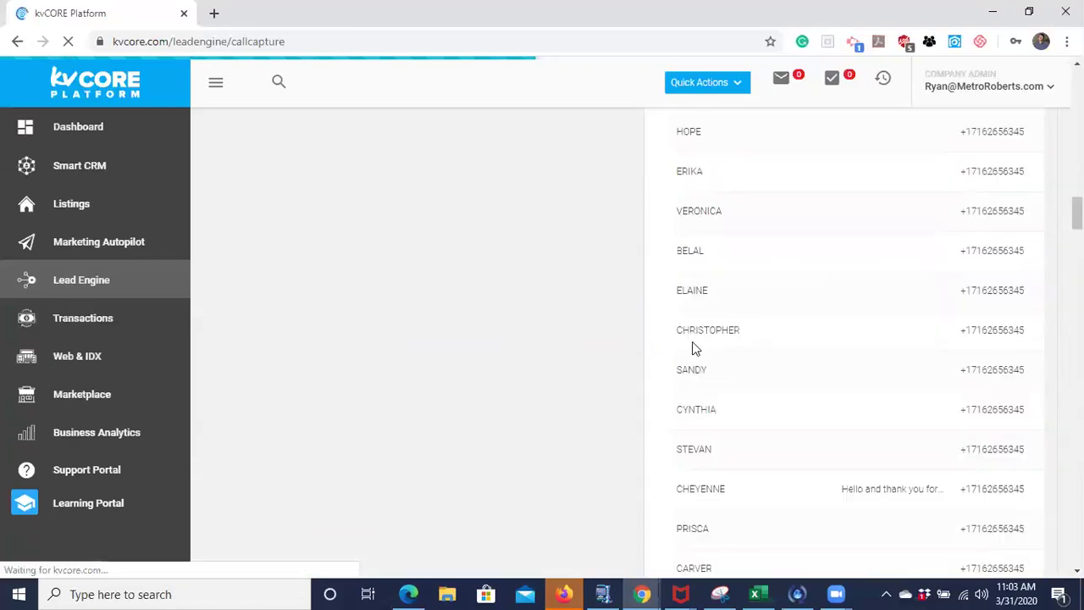
{"action": "scroll", "coordinate": [691, 347], "scroll_direction": "up", "scroll_amount": 5}
{"action": "scroll", "coordinate": [692, 349], "scroll_direction": "up", "scroll_amount": 2}
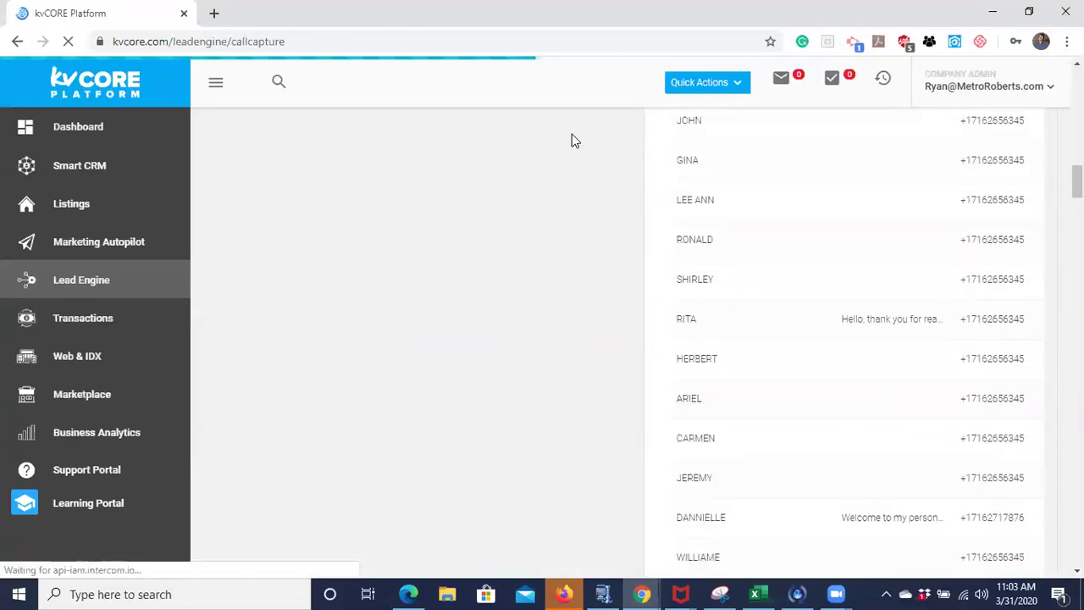
- Find-in-page for the agent's name, then scroll to the table's last rows above ADD NEW
{"action": "key", "text": "ctrl+f"}
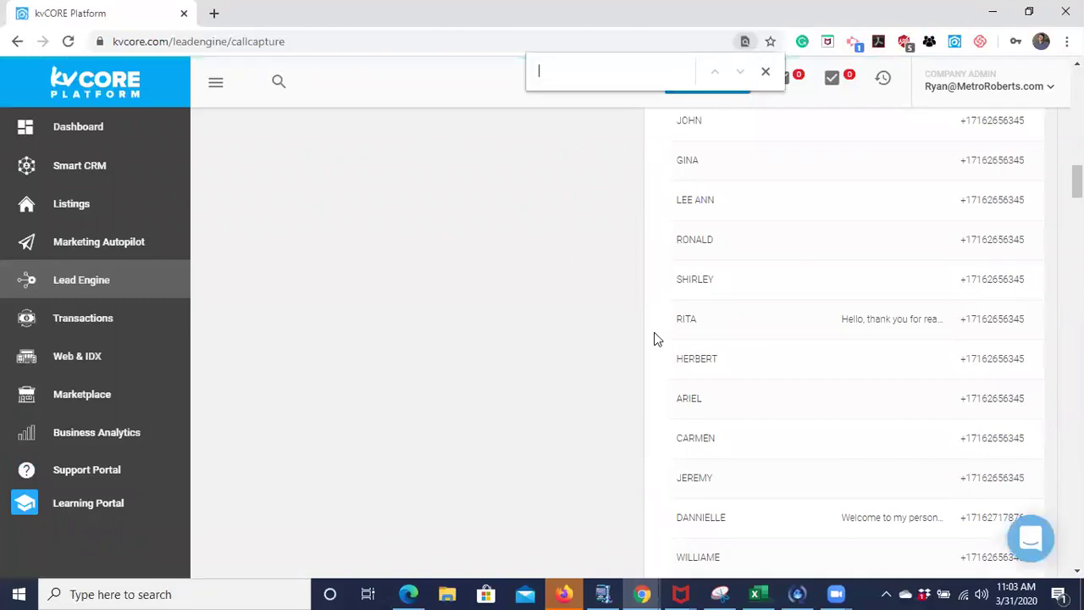
{"action": "type", "text": "ryan"}
{"action": "scroll", "coordinate": [847, 333], "scroll_direction": "down", "scroll_amount": 1}
{"action": "scroll", "coordinate": [844, 332], "scroll_direction": "down", "scroll_amount": 6}
{"action": "scroll", "coordinate": [845, 332], "scroll_direction": "up", "scroll_amount": 4}
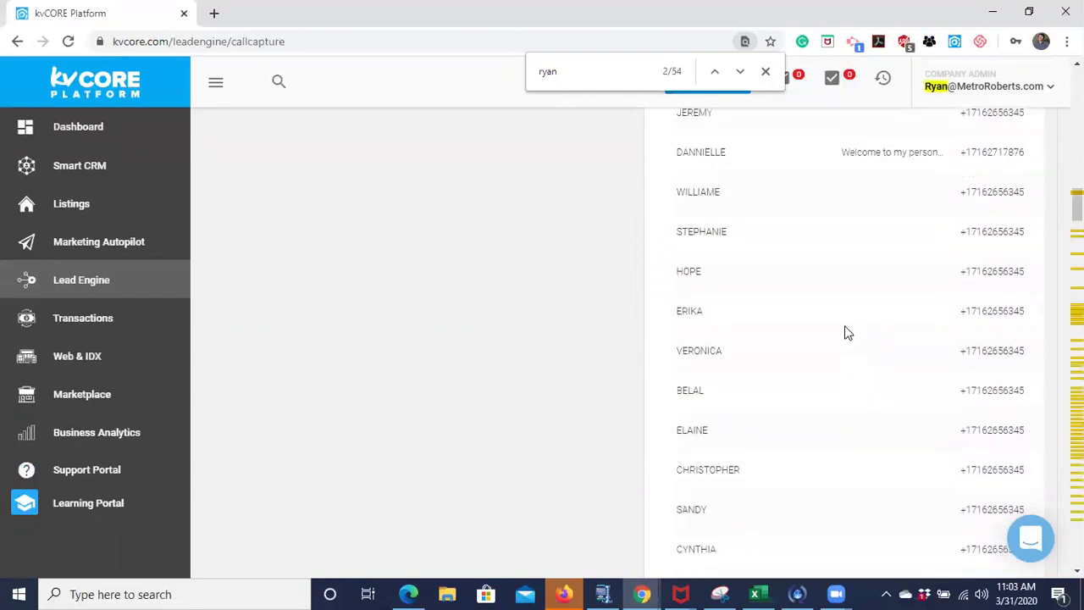
{"action": "scroll", "coordinate": [845, 332], "scroll_direction": "up", "scroll_amount": 12}
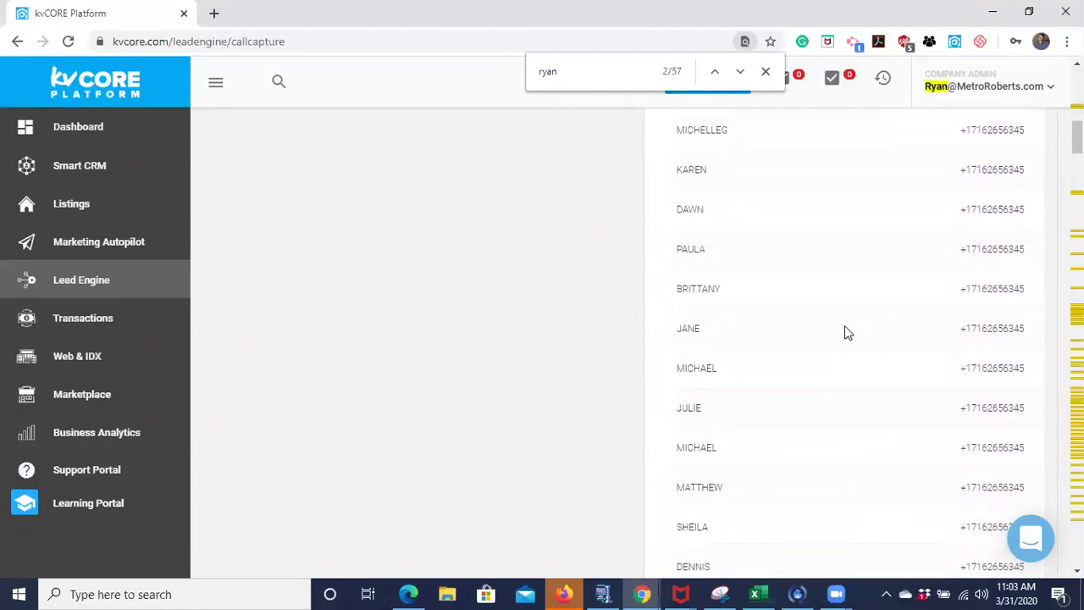
{"action": "scroll", "coordinate": [844, 333], "scroll_direction": "up", "scroll_amount": 1}
{"action": "scroll", "coordinate": [847, 333], "scroll_direction": "up", "scroll_amount": 1}
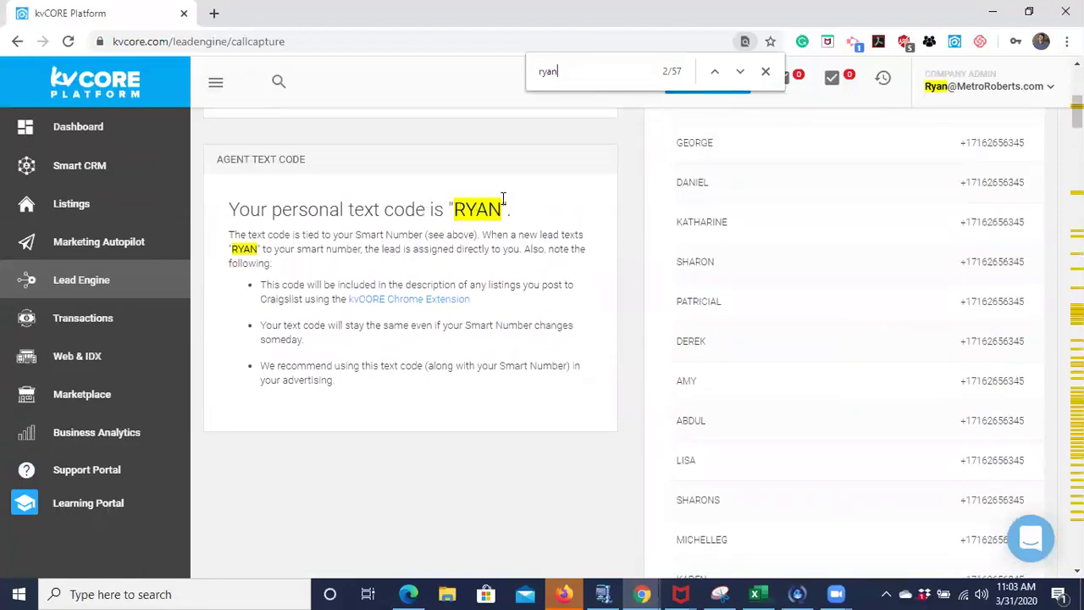
{"action": "scroll", "coordinate": [854, 258], "scroll_direction": "up", "scroll_amount": 3}
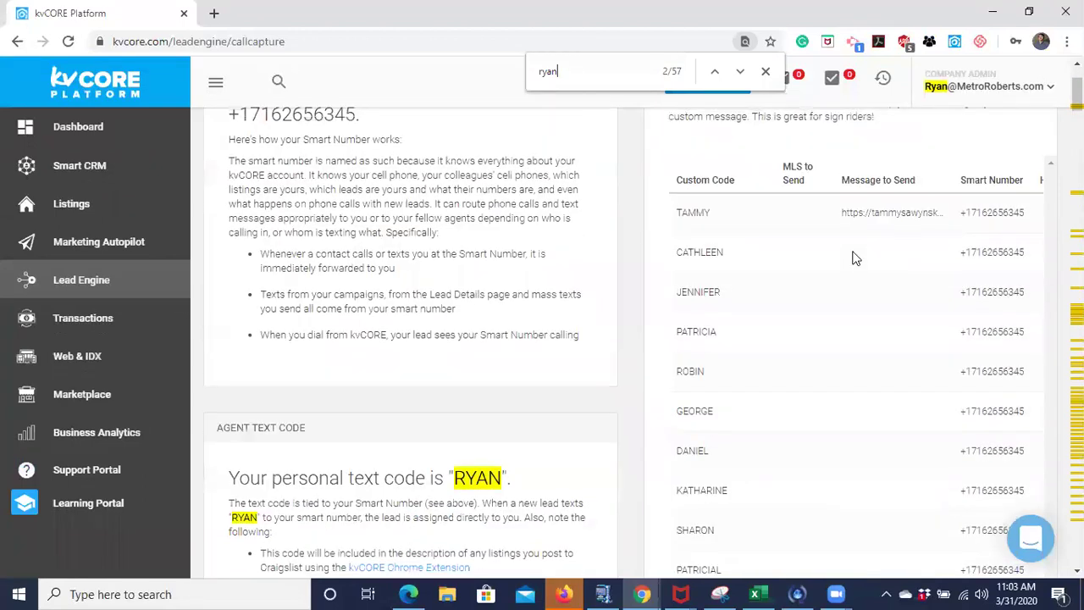
{"action": "scroll", "coordinate": [853, 258], "scroll_direction": "down", "scroll_amount": 15}
{"action": "scroll", "coordinate": [854, 259], "scroll_direction": "down", "scroll_amount": 20}
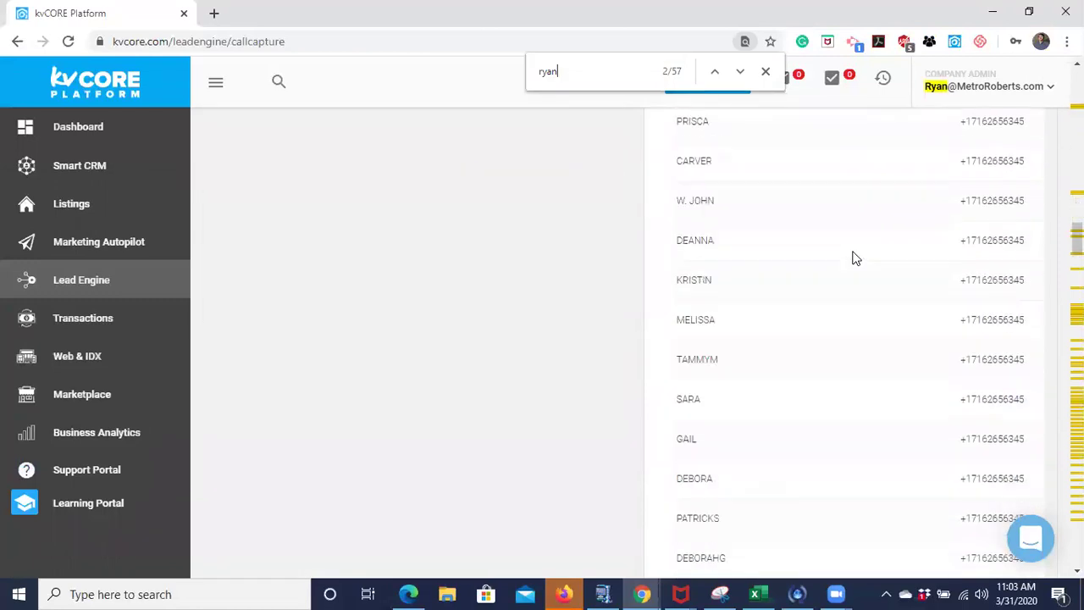
{"action": "scroll", "coordinate": [853, 258], "scroll_direction": "down", "scroll_amount": 15}
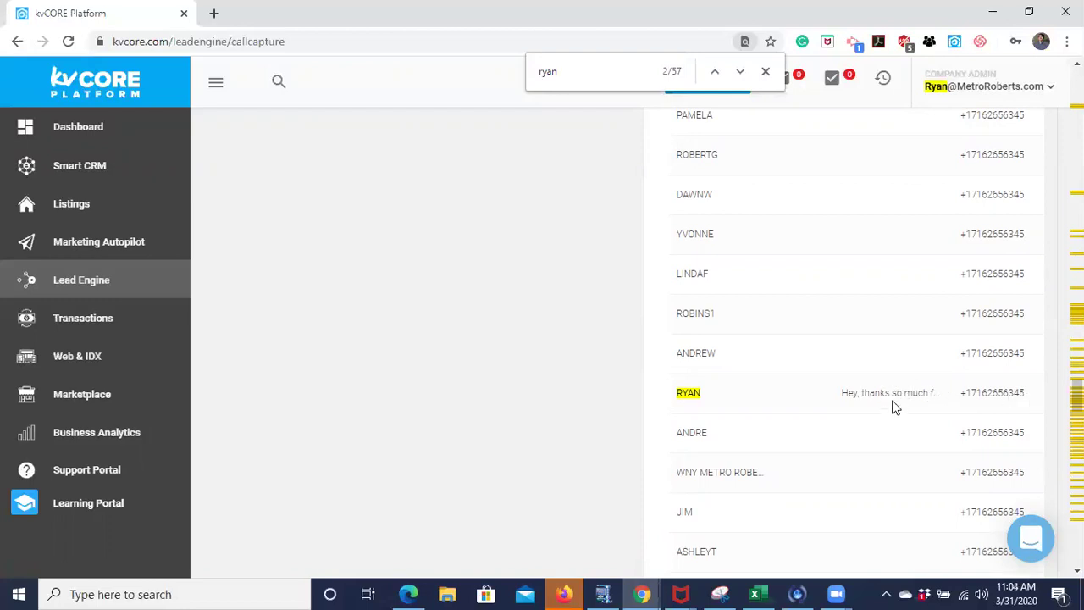
{"action": "scroll", "coordinate": [782, 410], "scroll_direction": "down", "scroll_amount": 20}
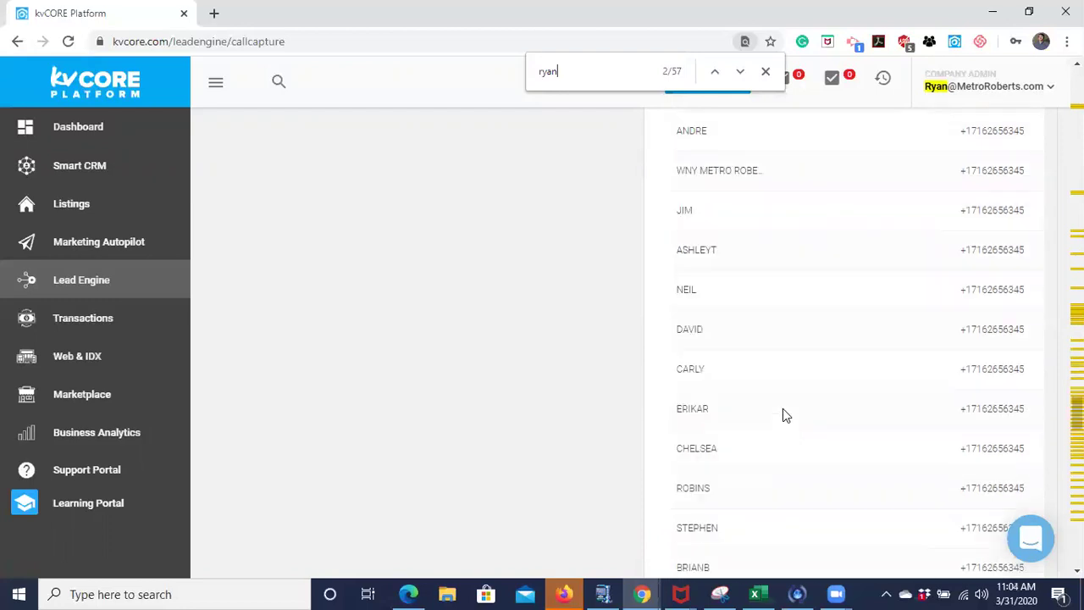
{"action": "scroll", "coordinate": [782, 414], "scroll_direction": "down", "scroll_amount": 4}
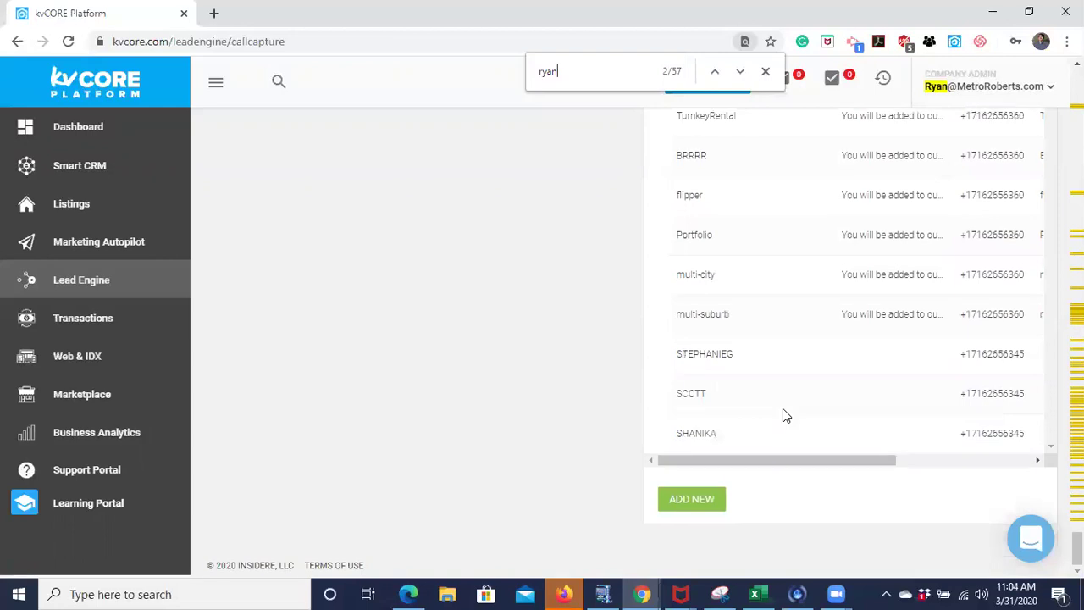
{"action": "scroll", "coordinate": [617, 461], "scroll_direction": "up", "scroll_amount": 20}
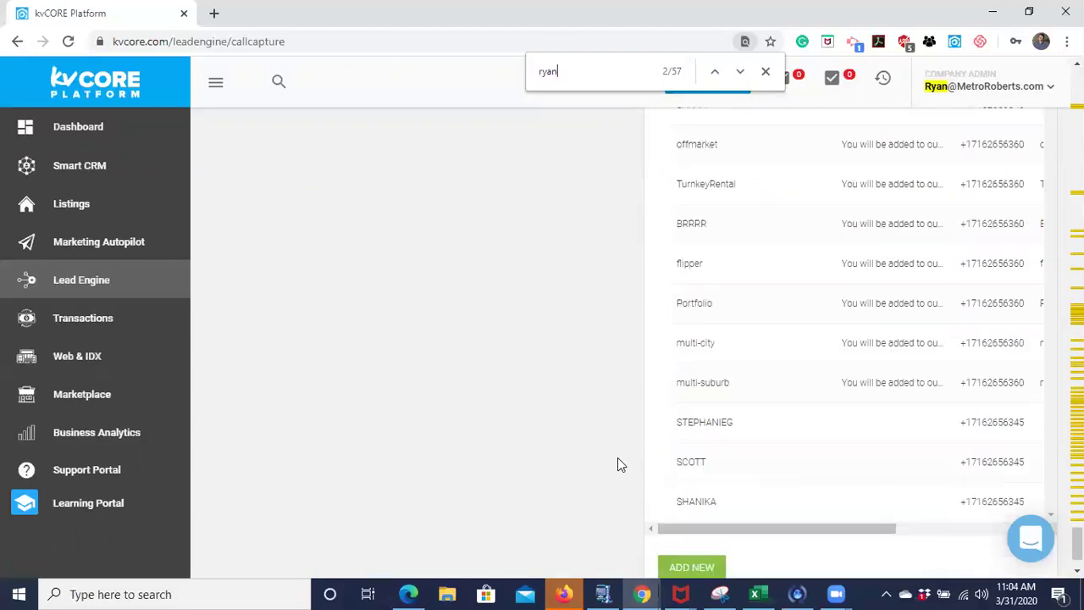
{"action": "scroll", "coordinate": [617, 458], "scroll_direction": "up", "scroll_amount": 20}
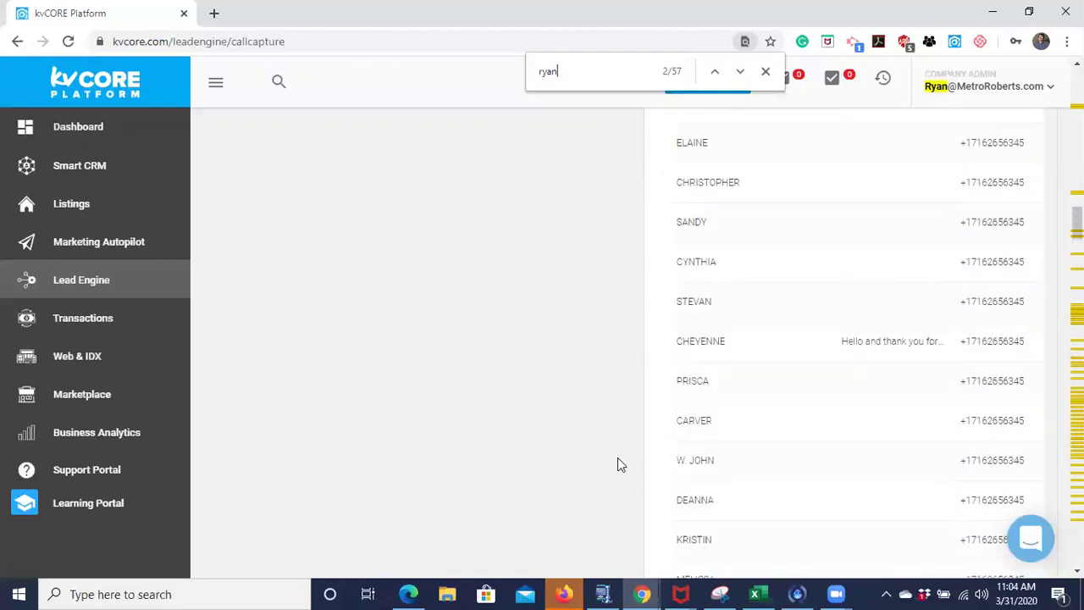
{"action": "scroll", "coordinate": [617, 463], "scroll_direction": "up", "scroll_amount": 10}
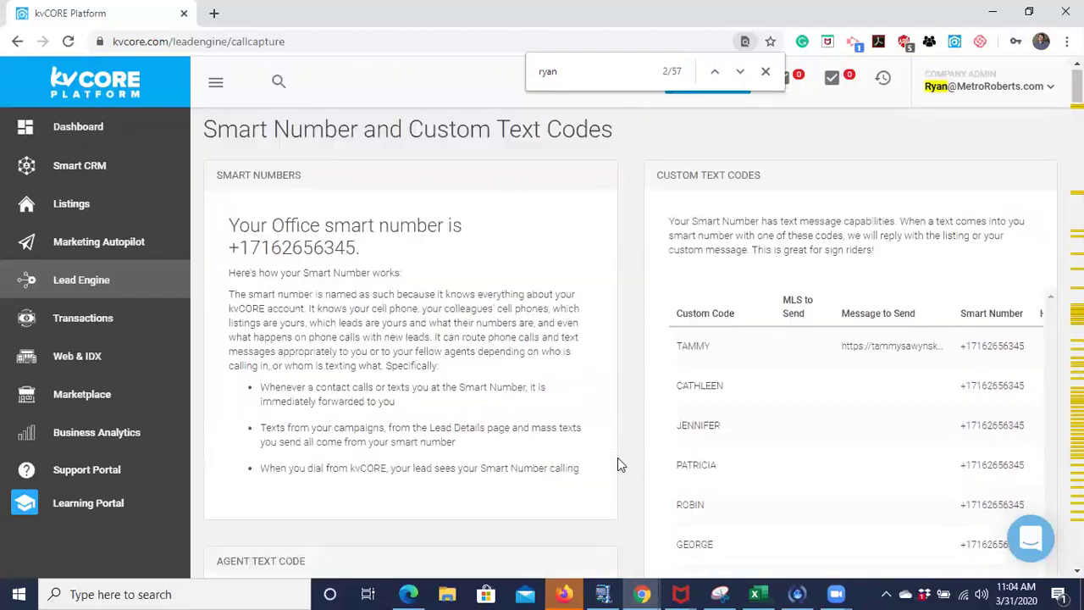
{"action": "scroll", "coordinate": [617, 463], "scroll_direction": "down", "scroll_amount": 5}
{"action": "scroll", "coordinate": [618, 464], "scroll_direction": "down", "scroll_amount": 1}
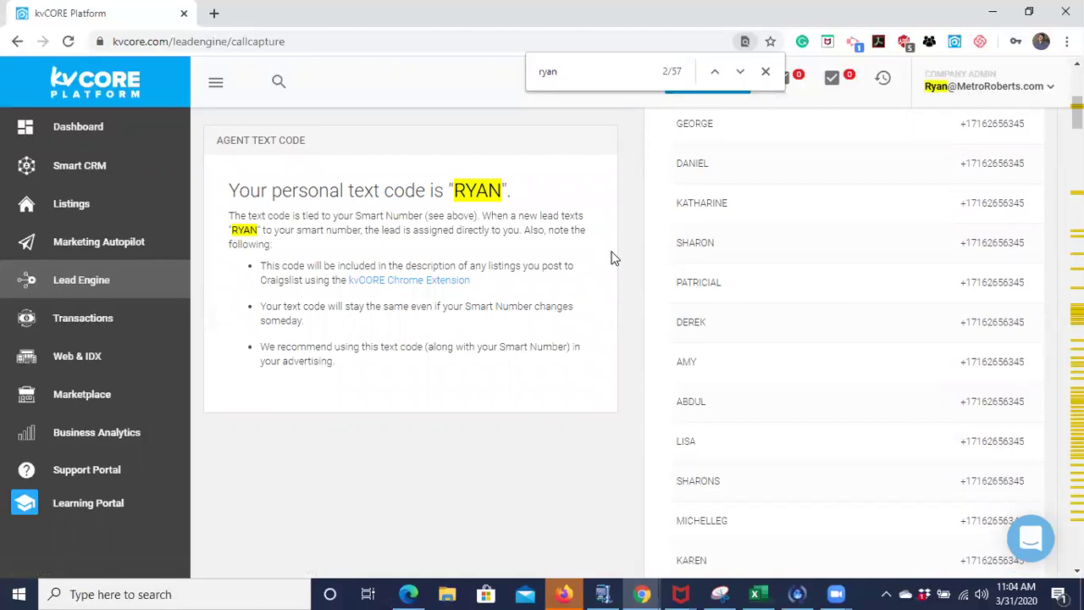
{"action": "scroll", "coordinate": [609, 258], "scroll_direction": "down", "scroll_amount": 10}
{"action": "scroll", "coordinate": [614, 258], "scroll_direction": "down", "scroll_amount": 15}
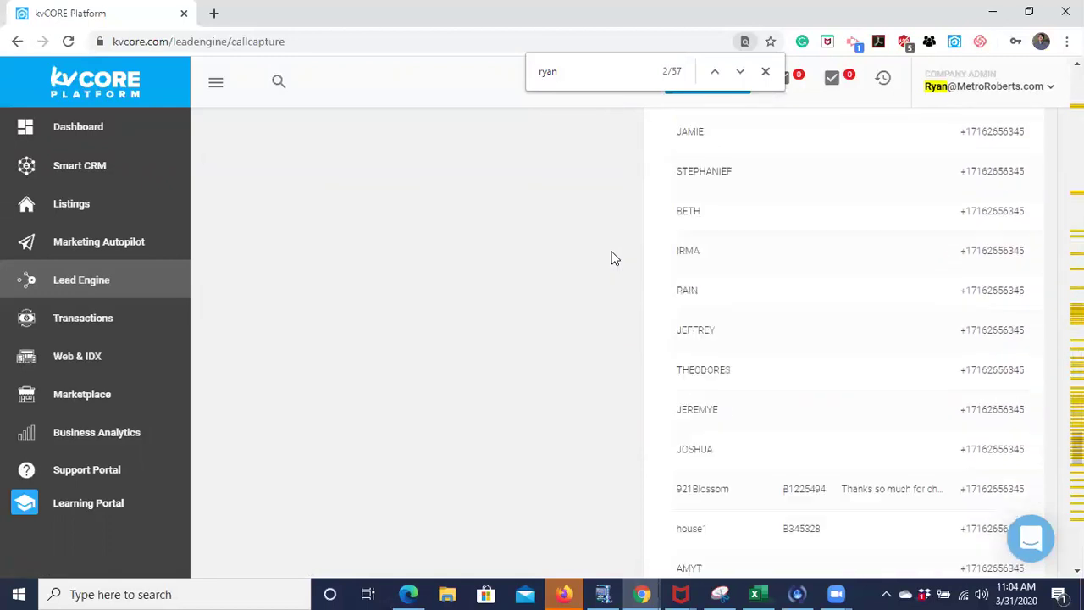
{"action": "scroll", "coordinate": [614, 258], "scroll_direction": "down", "scroll_amount": 5}
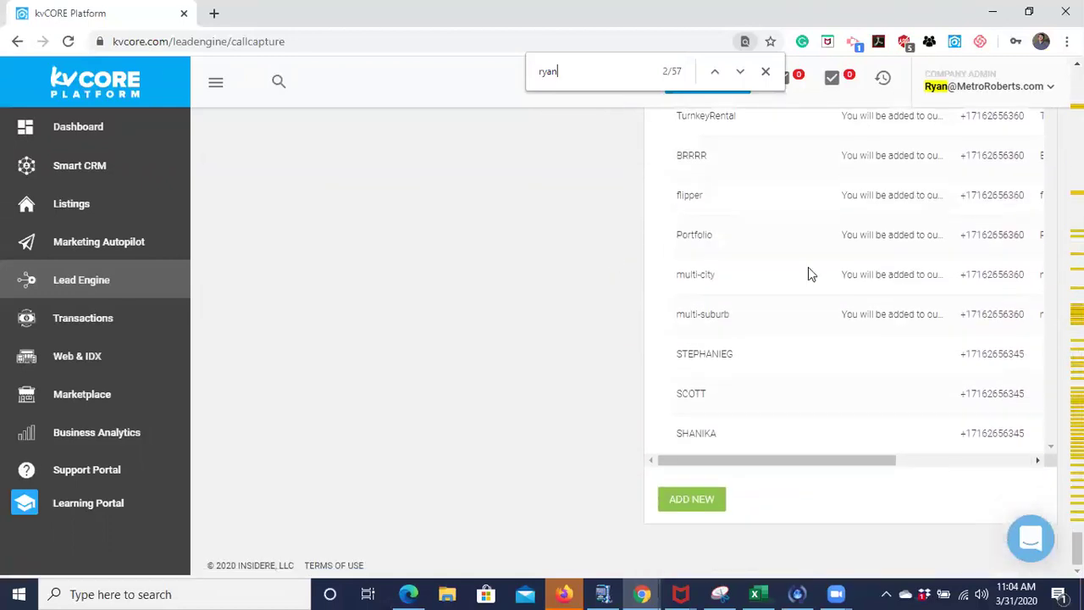
- Locate the agent's highlighted default code row, scroll the table right, and edit it
{"action": "left_click_drag", "start_coordinate": [740, 461], "coordinate": [709, 474]}
{"action": "scroll", "coordinate": [734, 297], "scroll_direction": "up", "scroll_amount": 6}
{"action": "scroll", "coordinate": [733, 297], "scroll_direction": "up", "scroll_amount": 20}
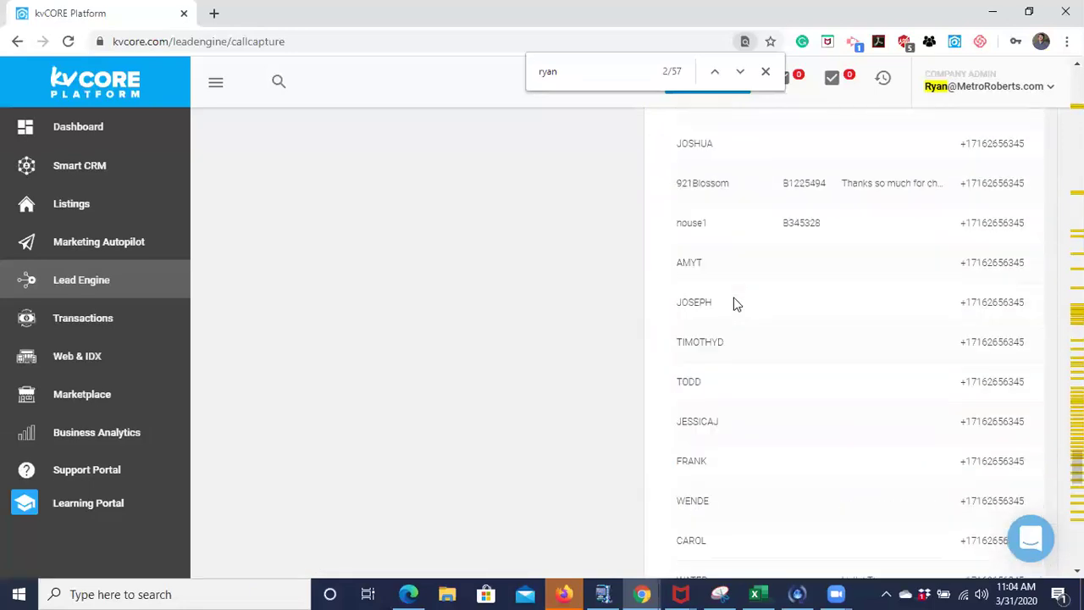
{"action": "scroll", "coordinate": [734, 297], "scroll_direction": "up", "scroll_amount": 1}
{"action": "scroll", "coordinate": [733, 297], "scroll_direction": "down", "scroll_amount": 12}
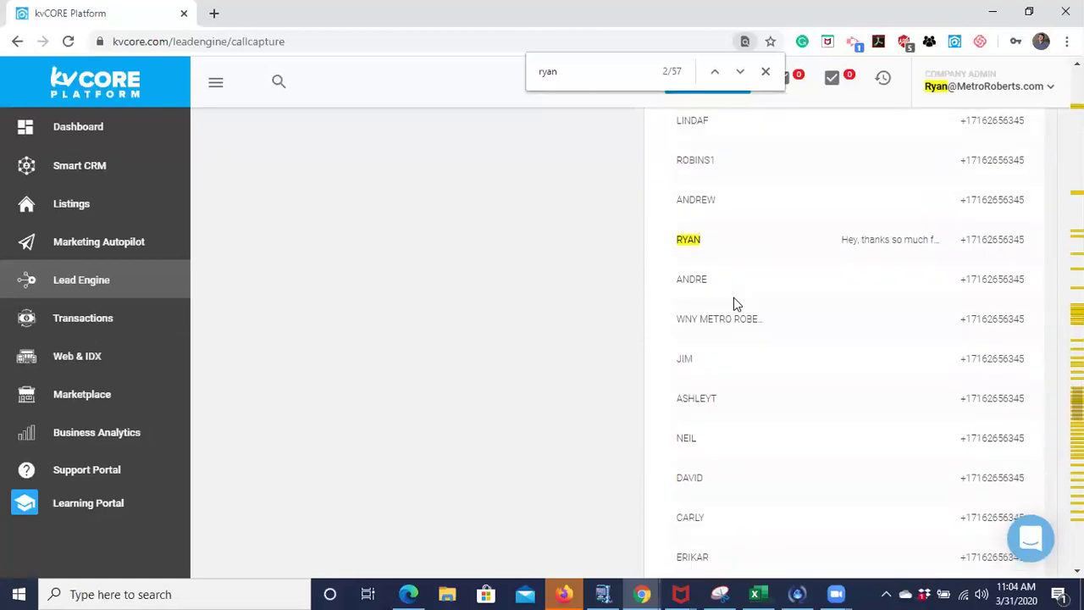
{"action": "scroll", "coordinate": [750, 429], "scroll_direction": "down", "scroll_amount": 10}
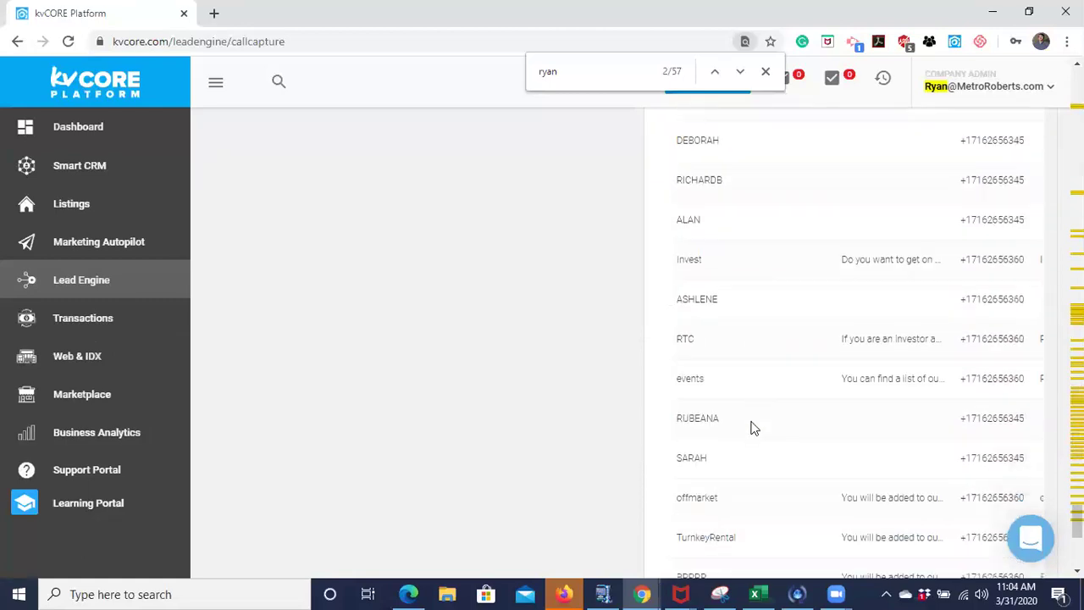
{"action": "left_click_drag", "start_coordinate": [702, 499], "coordinate": [770, 504]}
{"action": "scroll", "coordinate": [783, 330], "scroll_direction": "down", "scroll_amount": 10}
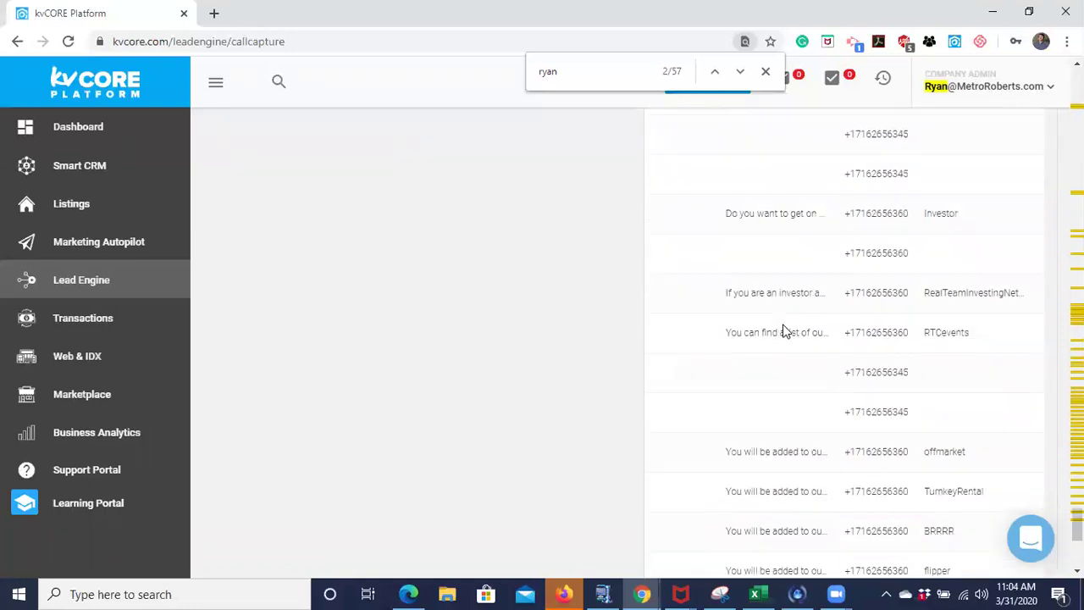
{"action": "scroll", "coordinate": [783, 330], "scroll_direction": "up", "scroll_amount": 3}
{"action": "scroll", "coordinate": [784, 331], "scroll_direction": "down", "scroll_amount": 10}
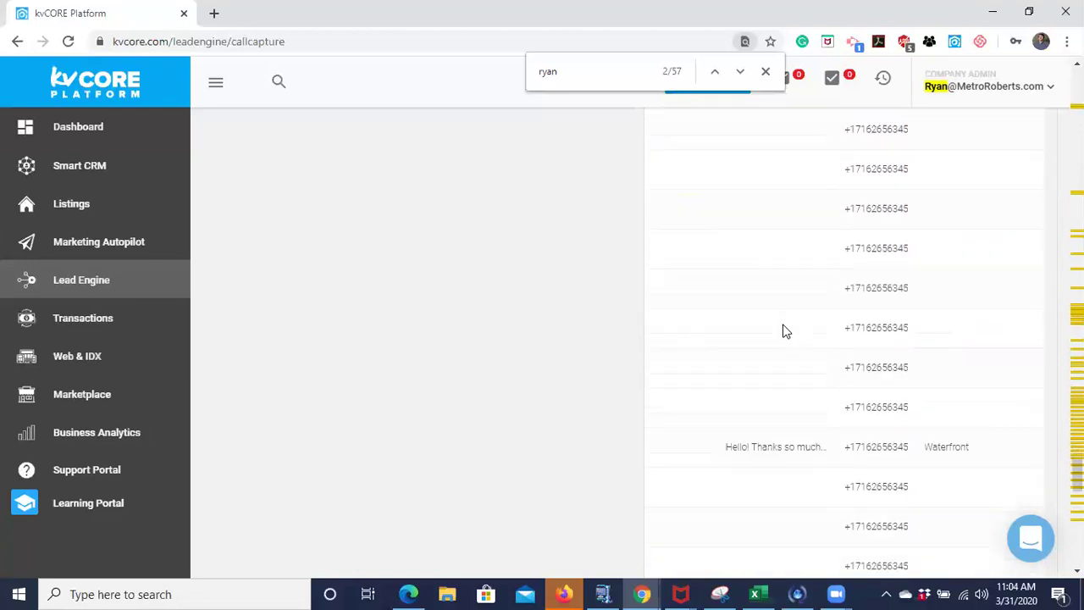
{"action": "scroll", "coordinate": [795, 432], "scroll_direction": "down", "scroll_amount": 5}
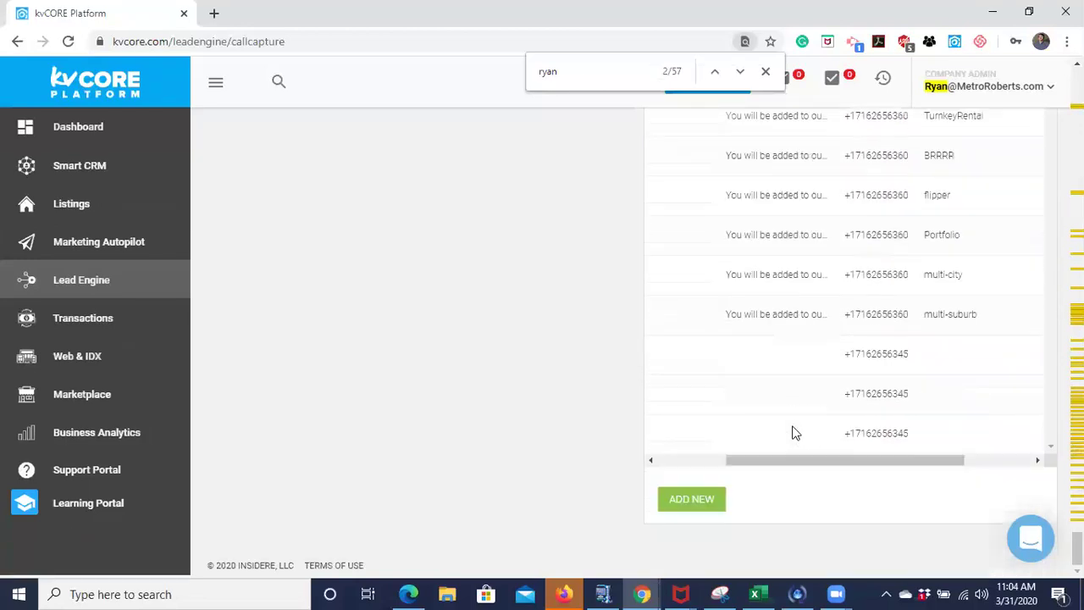
{"action": "left_click_drag", "start_coordinate": [779, 460], "coordinate": [665, 459]}
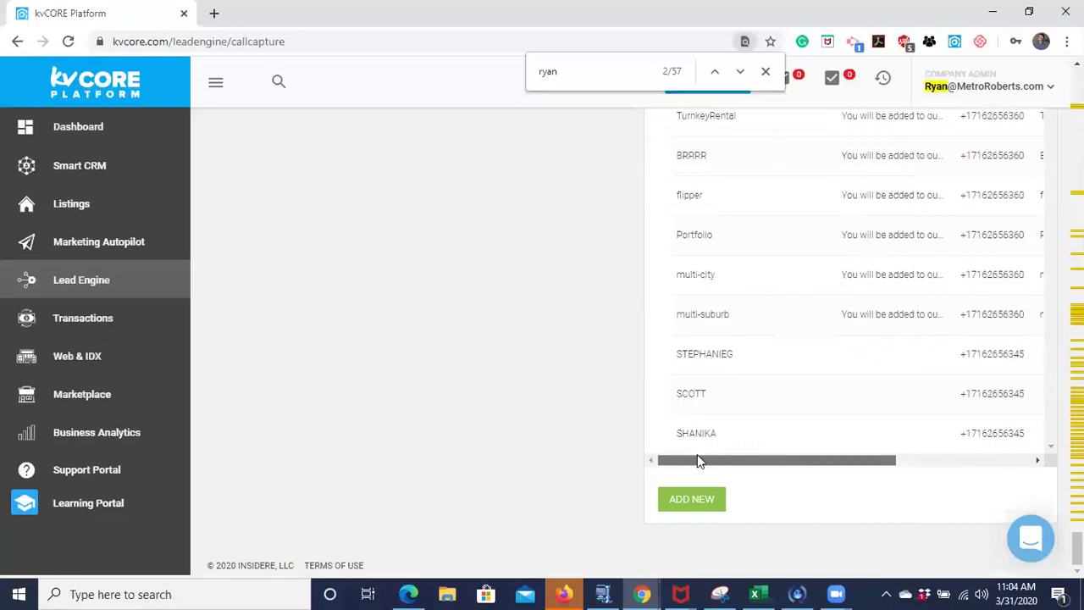
{"action": "scroll", "coordinate": [772, 282], "scroll_direction": "up", "scroll_amount": 7}
{"action": "scroll", "coordinate": [773, 283], "scroll_direction": "up", "scroll_amount": 6}
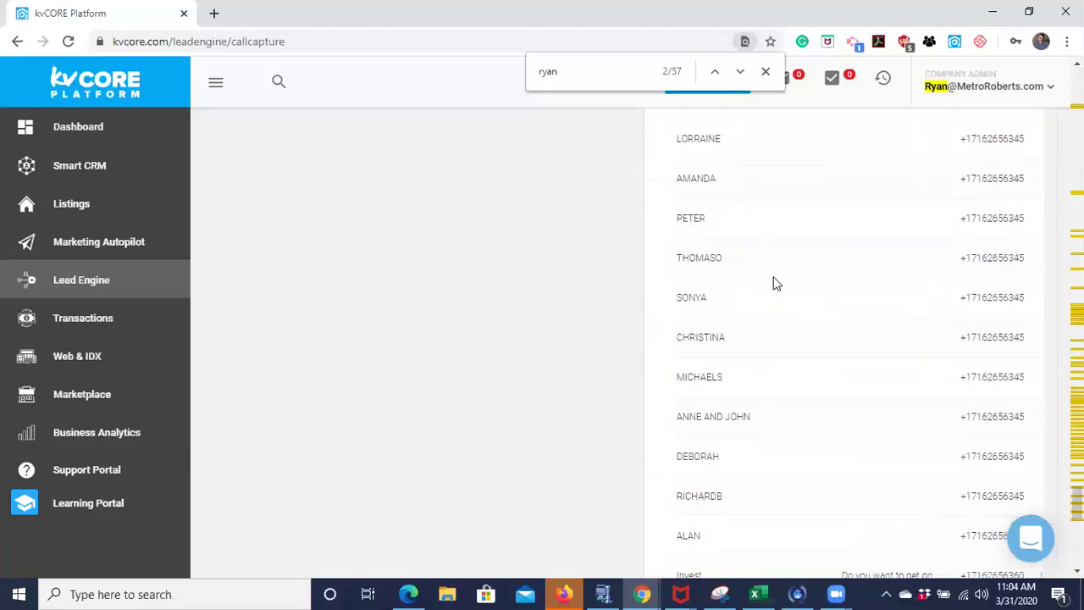
{"action": "scroll", "coordinate": [772, 282], "scroll_direction": "up", "scroll_amount": 12}
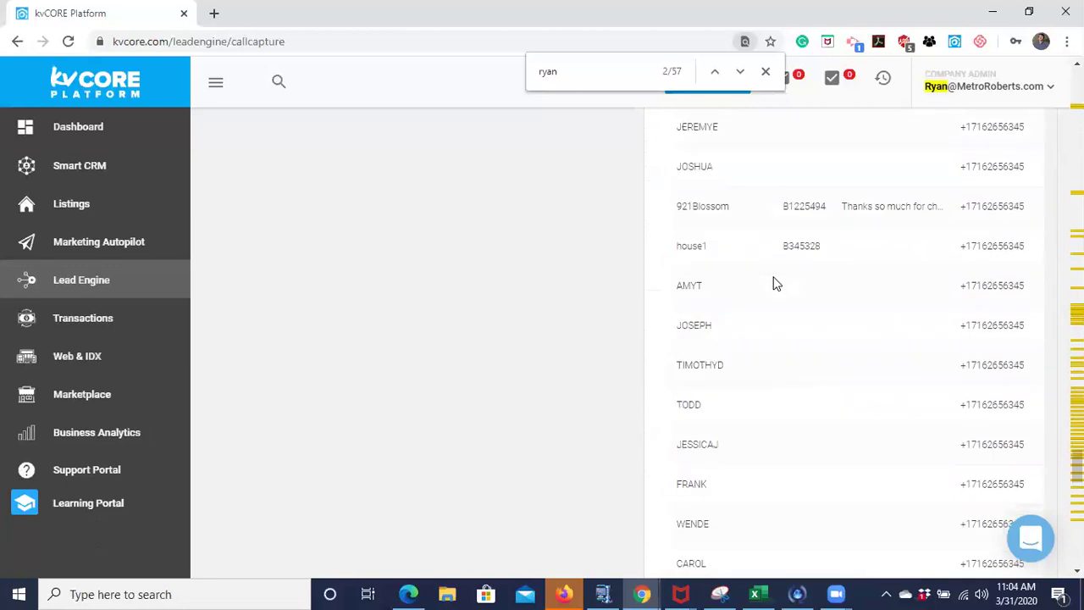
{"action": "scroll", "coordinate": [774, 283], "scroll_direction": "up", "scroll_amount": 4}
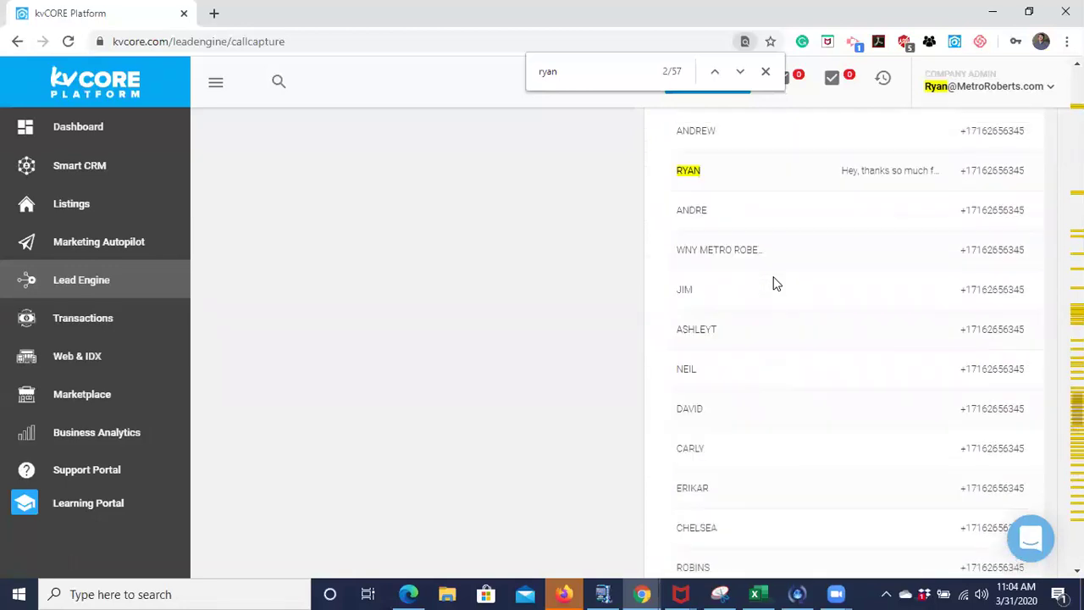
{"action": "scroll", "coordinate": [924, 254], "scroll_direction": "right", "scroll_amount": 5}
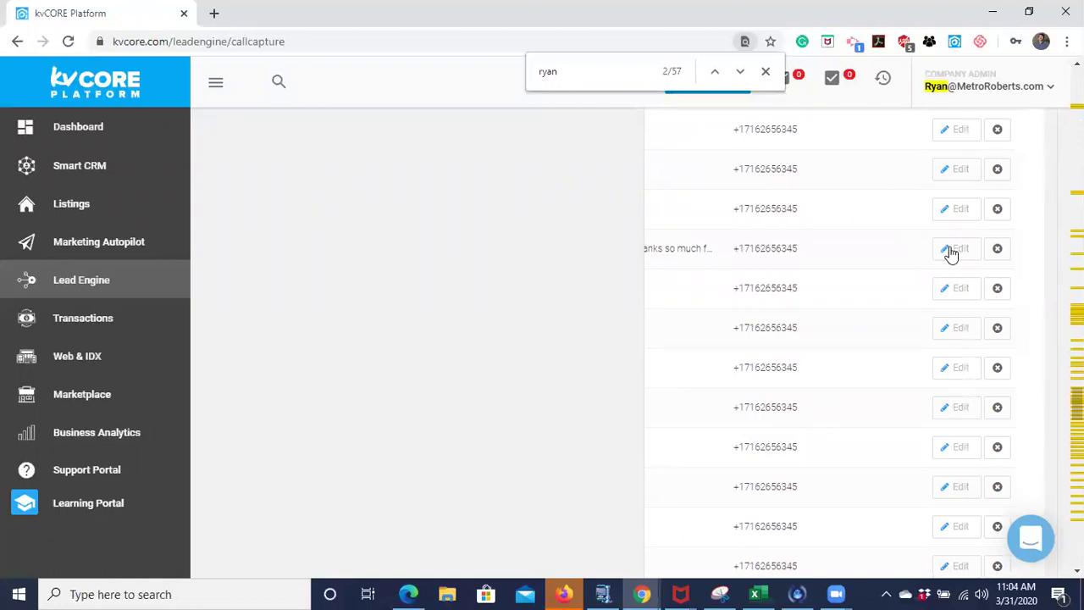
{"action": "left_click", "coordinate": [951, 252]}
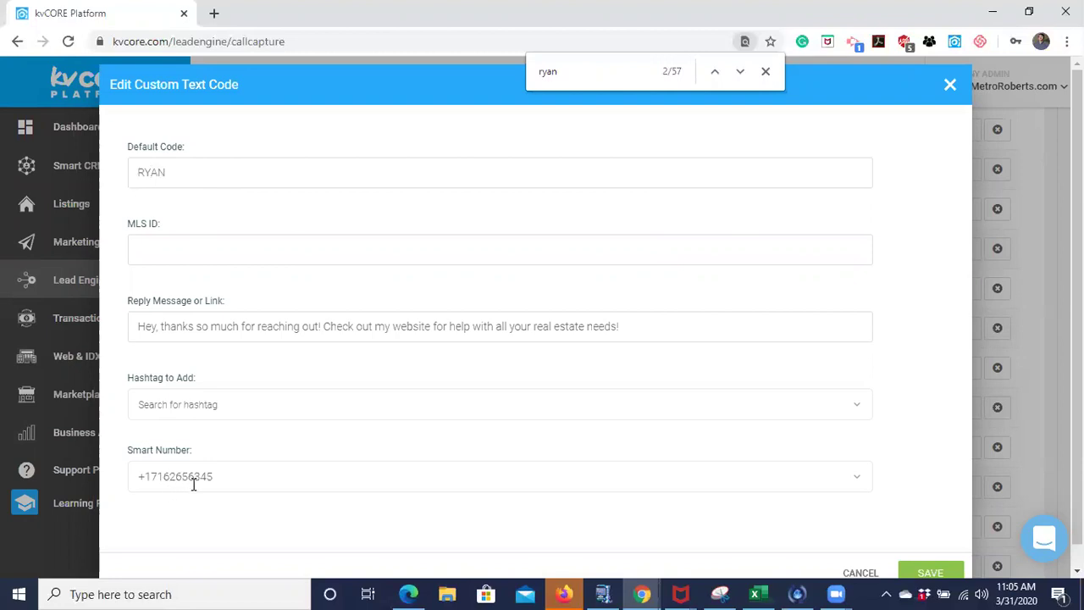
- Append the agent's website URL to the end of the reply message, correcting the typo
{"action": "scroll", "coordinate": [178, 205], "scroll_direction": "down", "scroll_amount": 1}
{"action": "scroll", "coordinate": [174, 215], "scroll_direction": "up", "scroll_amount": 1}
{"action": "left_click", "coordinate": [146, 330]}
{"action": "scroll", "coordinate": [381, 354], "scroll_direction": "down", "scroll_amount": 1}
{"action": "left_click", "coordinate": [649, 307]}
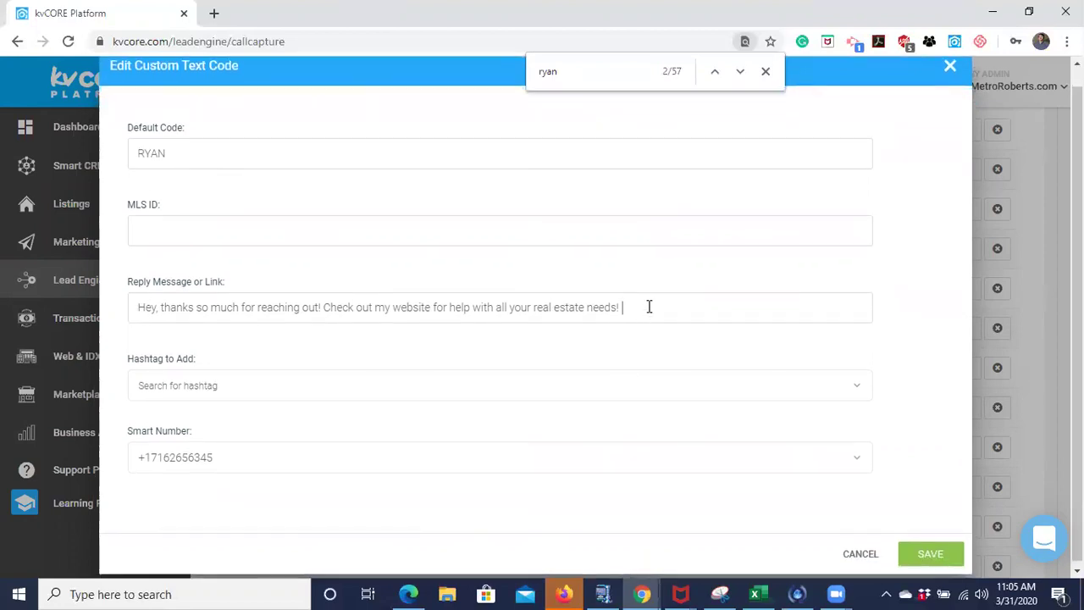
{"action": "type", "text": "ryan"}
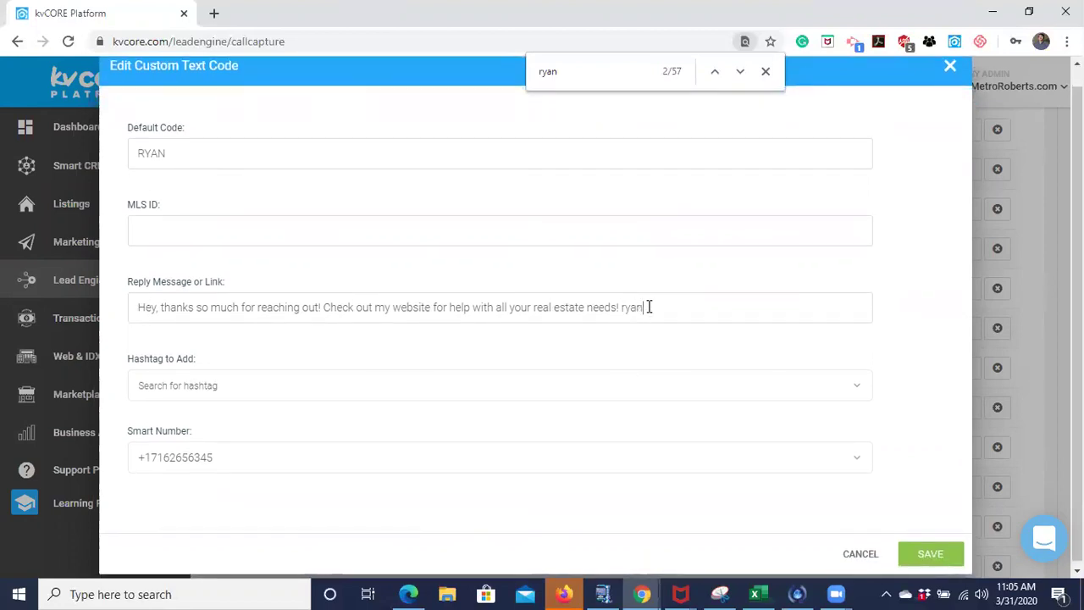
{"action": "type", "text": "ncdonough"}
{"action": "type", "text": ".me"}
{"action": "key", "text": "BackSpace"}
{"action": "type", "text": "metrorobertsre"}
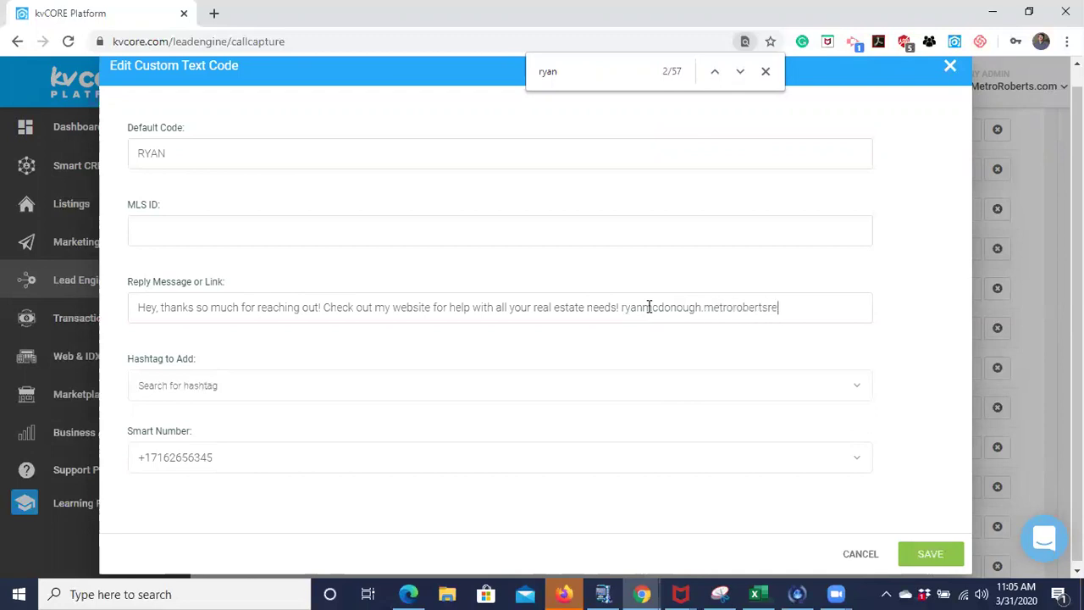
{"action": "type", "text": "alestate.com"}
{"action": "left_click_drag", "start_coordinate": [622, 308], "coordinate": [626, 351]}
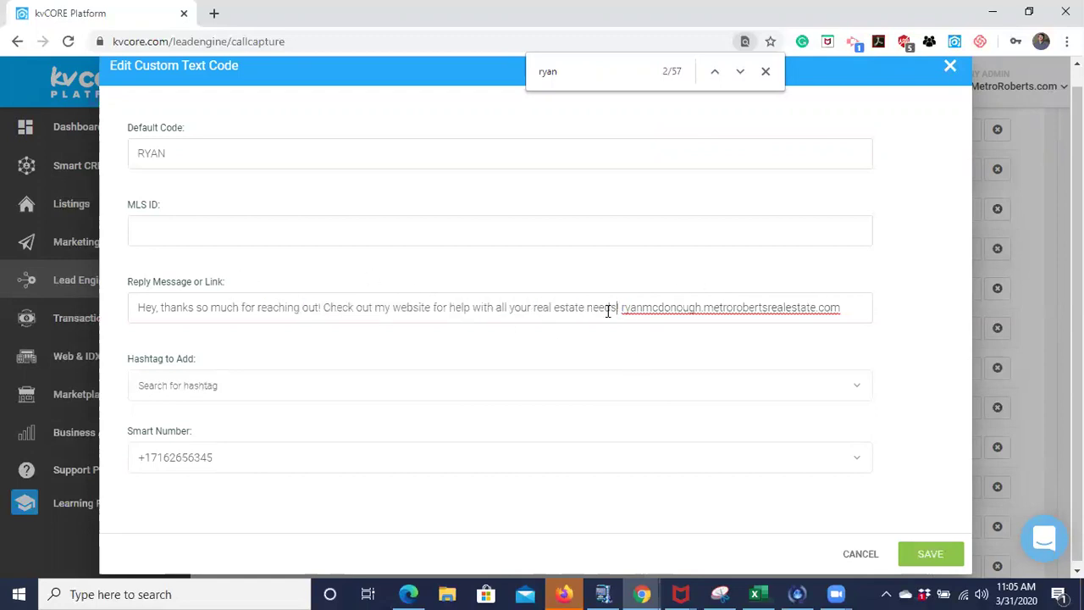
{"action": "scroll", "coordinate": [607, 313], "scroll_direction": "up", "scroll_amount": 1}
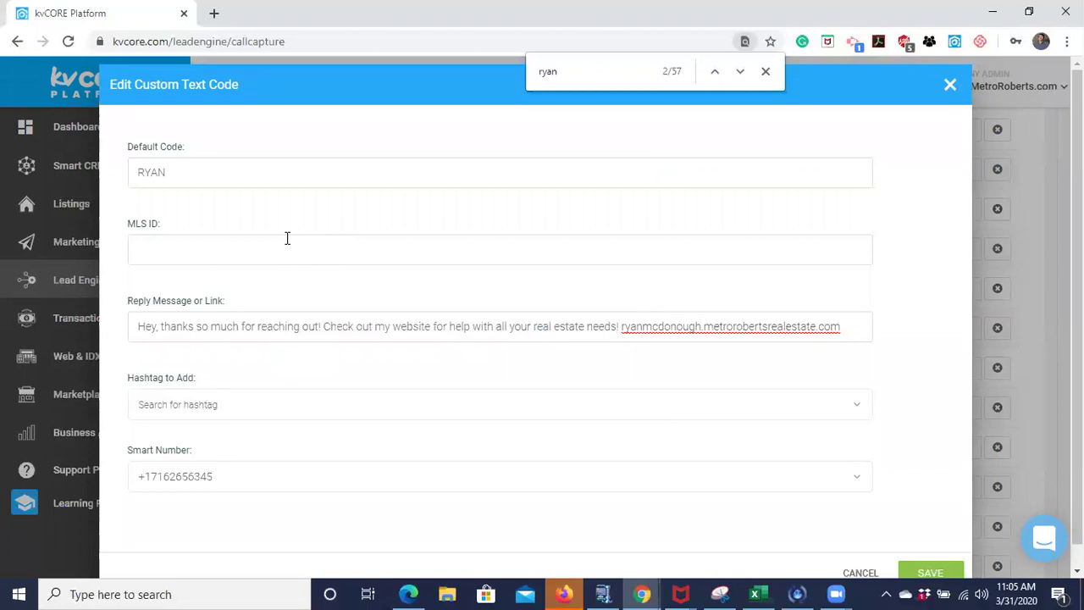
{"action": "left_click", "coordinate": [139, 256]}
- Close the page search bar and put the cursor in the empty MLS ID field
{"action": "scroll", "coordinate": [198, 351], "scroll_direction": "down", "scroll_amount": 1}
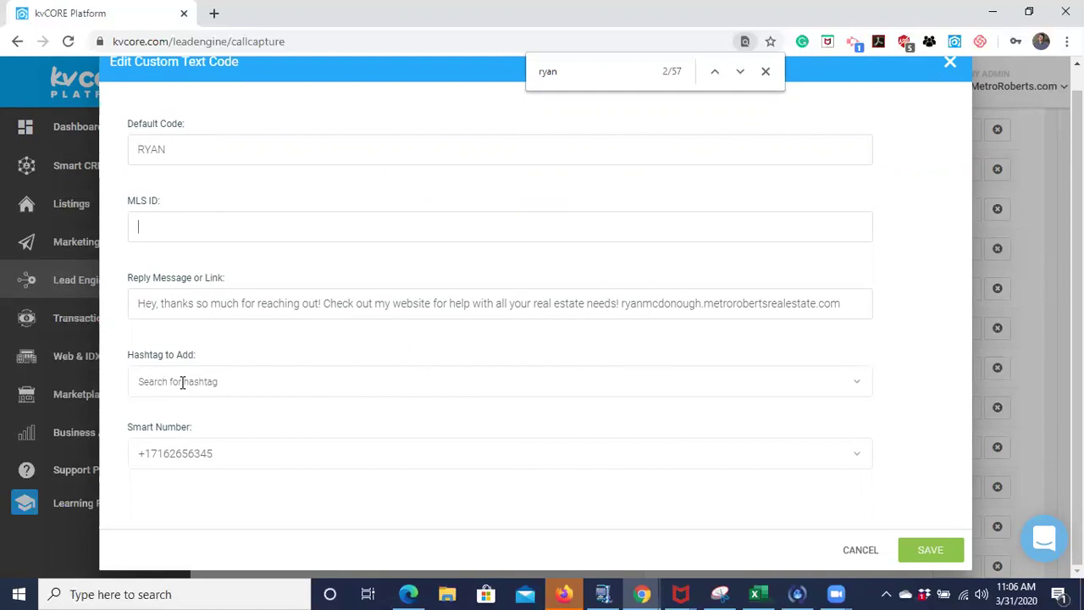
{"action": "left_click", "coordinate": [766, 71]}
{"action": "left_click", "coordinate": [330, 241]}
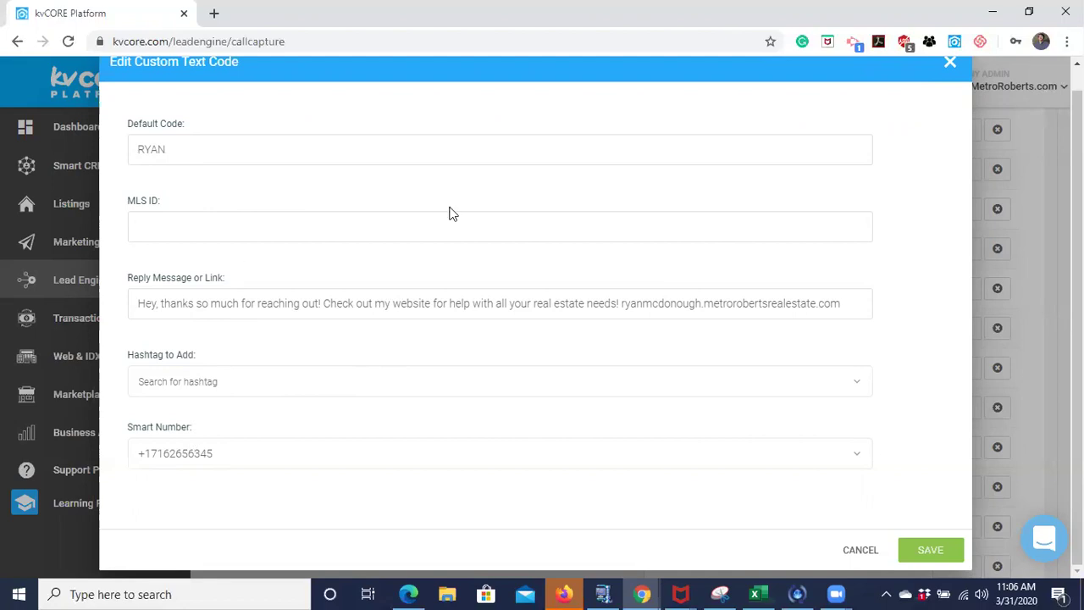
- Close the Edit Custom Text Code dialog and scroll the codes list past offmarket, BRRRR and Portfolio
{"action": "left_click", "coordinate": [950, 62]}
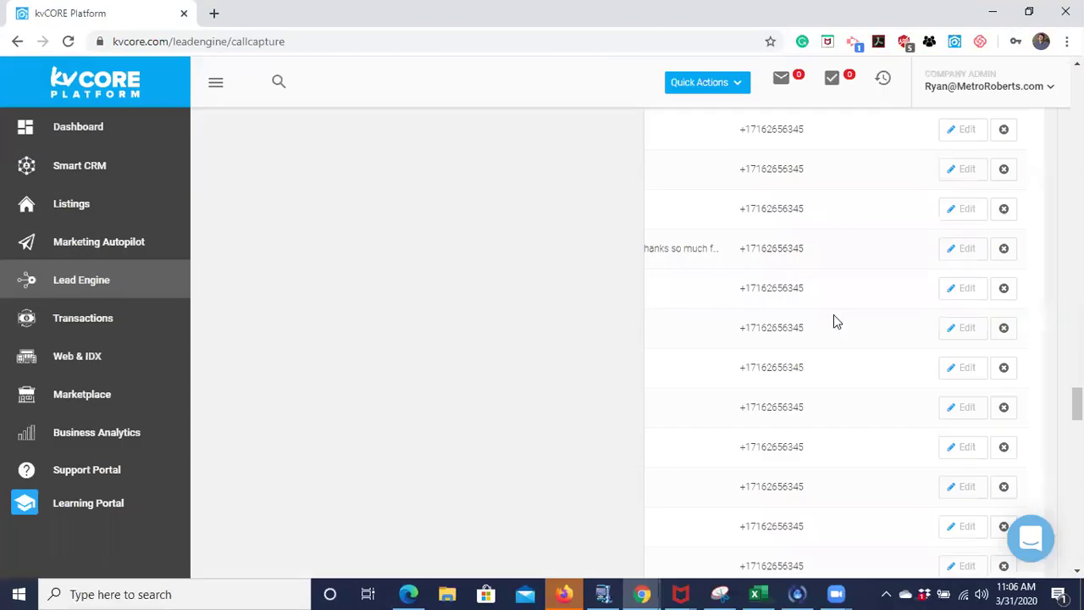
{"action": "scroll", "coordinate": [833, 320], "scroll_direction": "down", "scroll_amount": 5}
{"action": "scroll", "coordinate": [834, 320], "scroll_direction": "down", "scroll_amount": 15}
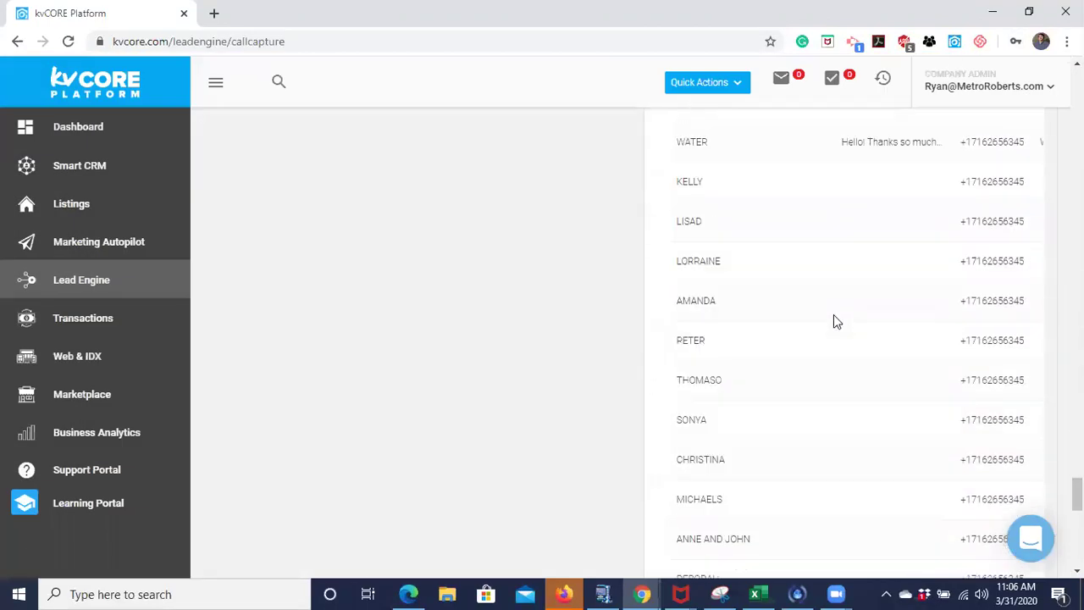
{"action": "scroll", "coordinate": [833, 320], "scroll_direction": "down", "scroll_amount": 3}
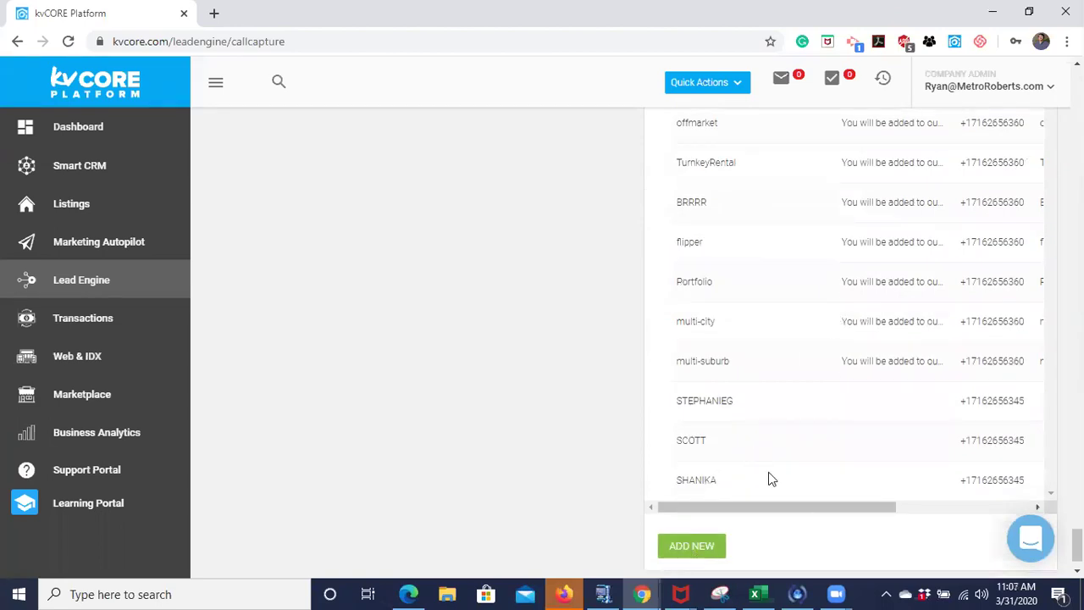
{"action": "scroll", "coordinate": [808, 479], "scroll_direction": "up", "scroll_amount": 1}
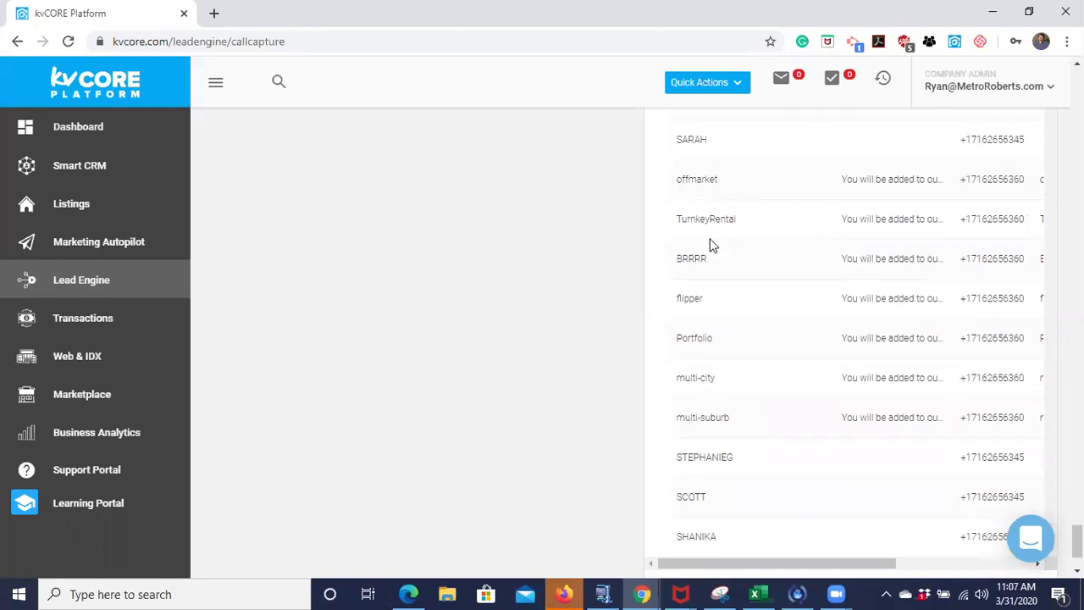
{"action": "scroll", "coordinate": [726, 437], "scroll_direction": "up", "scroll_amount": 2}
{"action": "scroll", "coordinate": [726, 438], "scroll_direction": "up", "scroll_amount": 2}
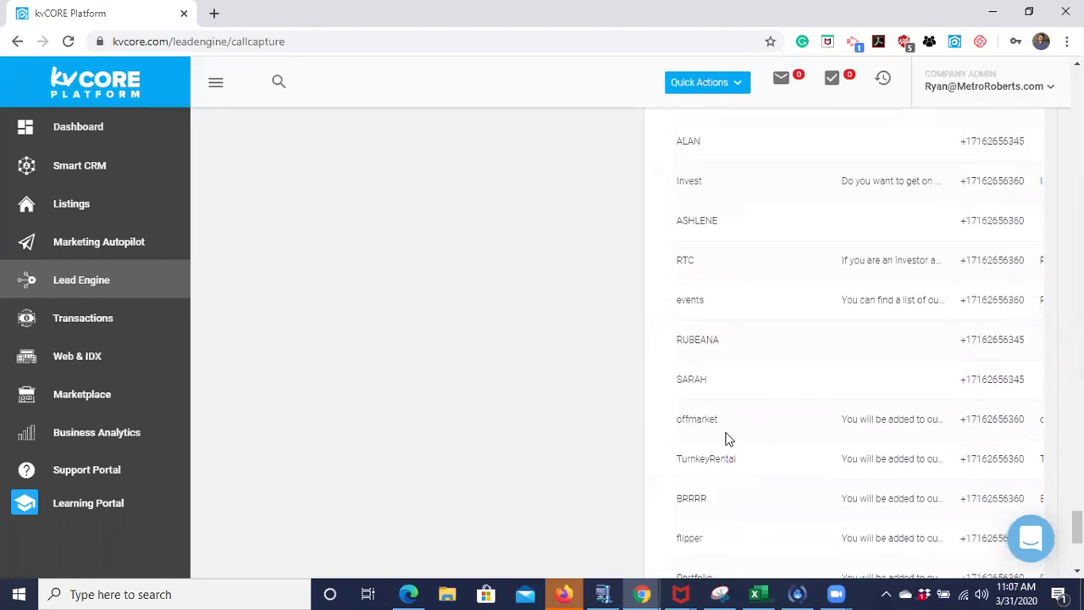
{"action": "scroll", "coordinate": [726, 438], "scroll_direction": "down", "scroll_amount": 5}
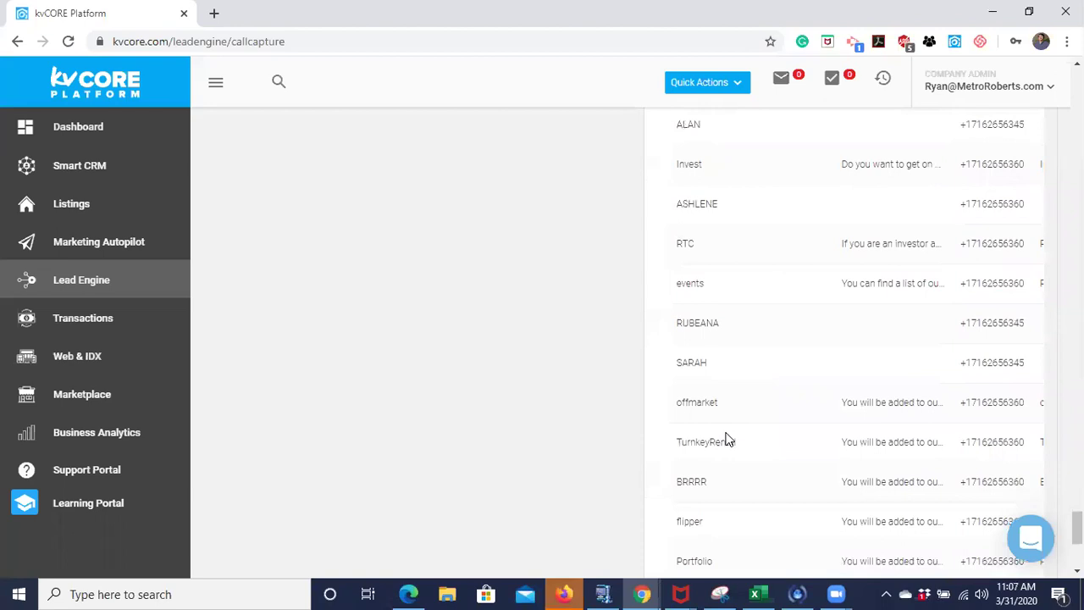
- Start a new custom text code and name it WNYHOME, replacing the typed NEWHOUSE
{"action": "left_click", "coordinate": [690, 500]}
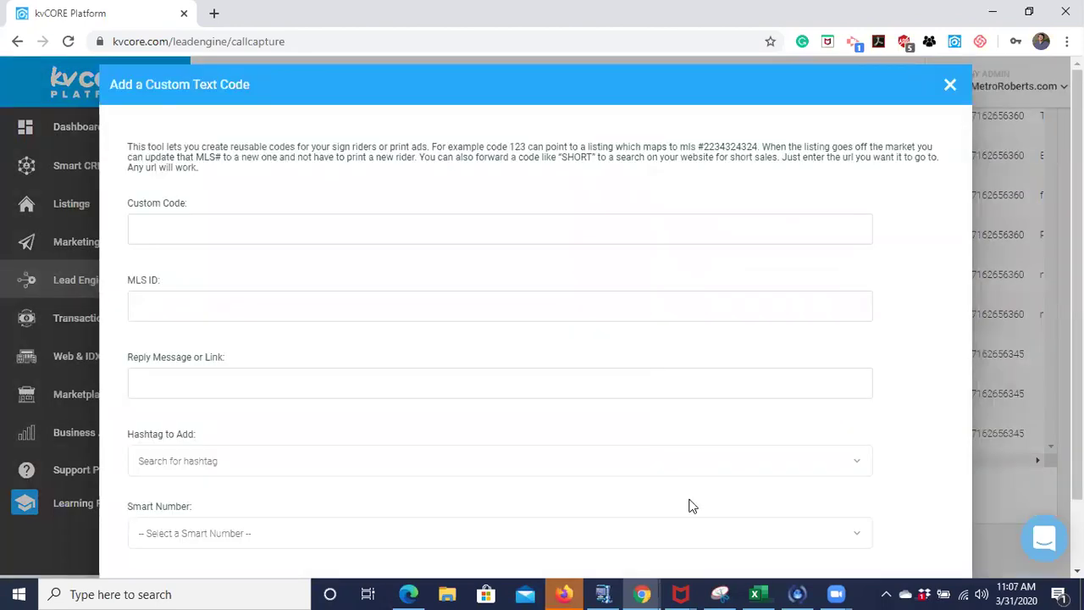
{"action": "left_click", "coordinate": [194, 227]}
{"action": "type", "text": "NEWHOUSE"}
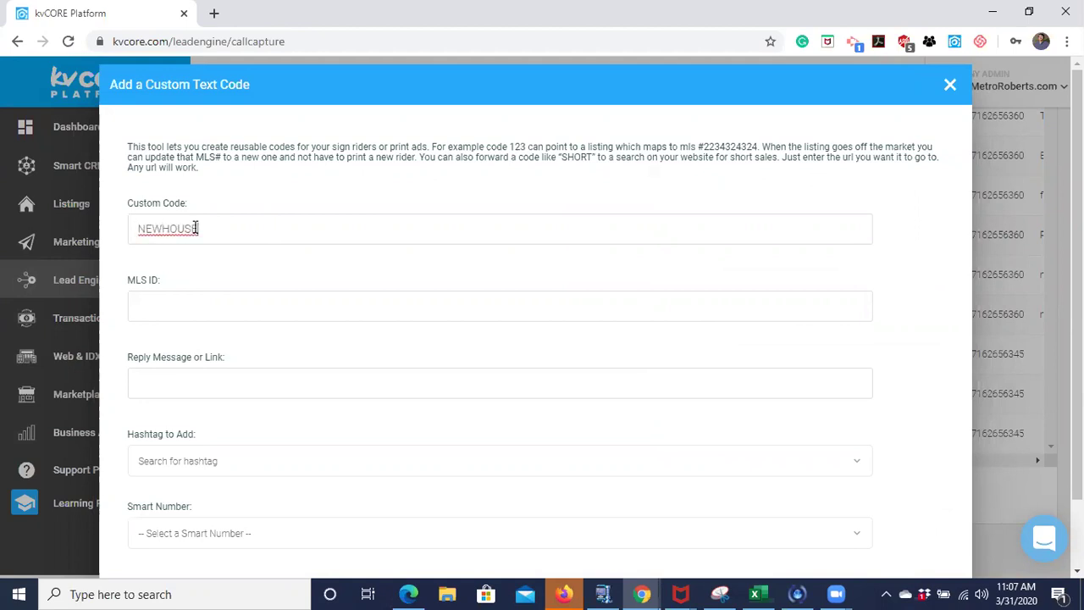
{"action": "left_click_drag", "start_coordinate": [213, 225], "coordinate": [100, 242]}
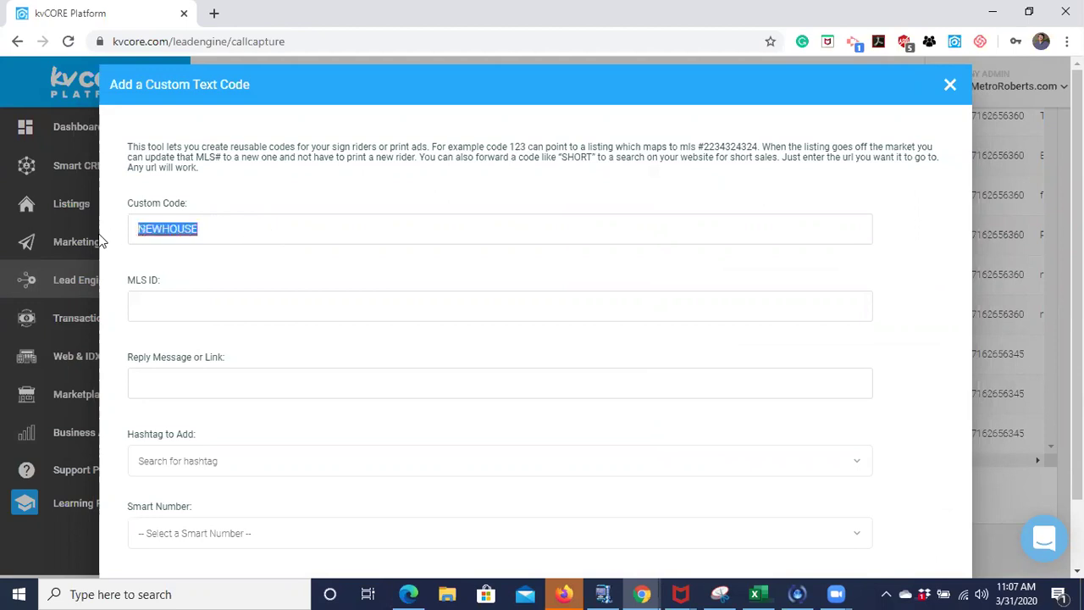
{"action": "type", "text": "WNYHOME"}
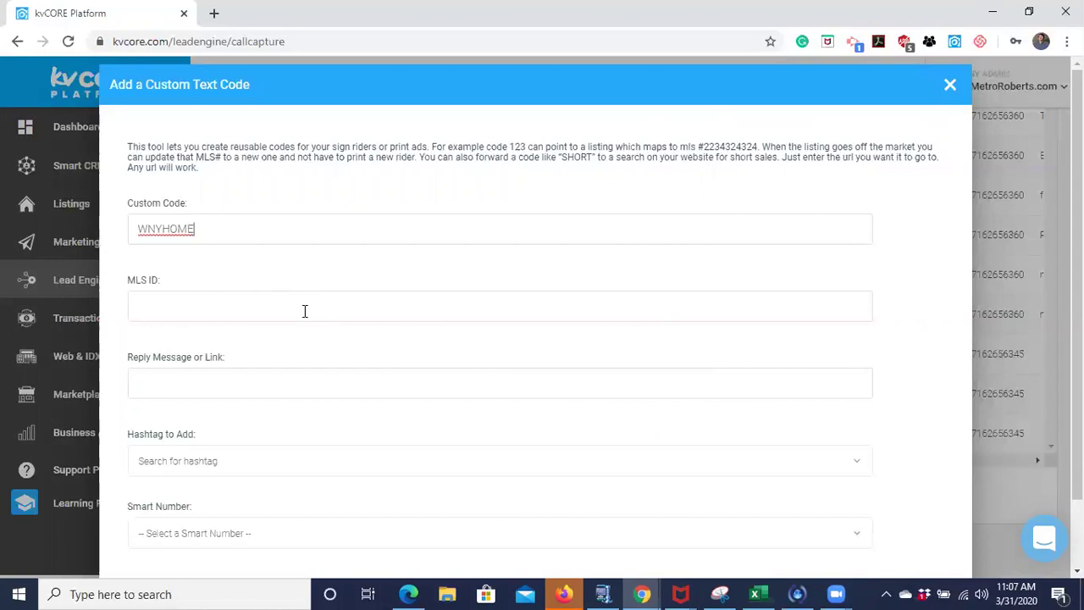
- Choose a smart number for WNYHOME and try to add it, which fails without an MLS ID
{"action": "scroll", "coordinate": [263, 284], "scroll_direction": "down", "scroll_amount": 1}
{"action": "left_click", "coordinate": [149, 228]}
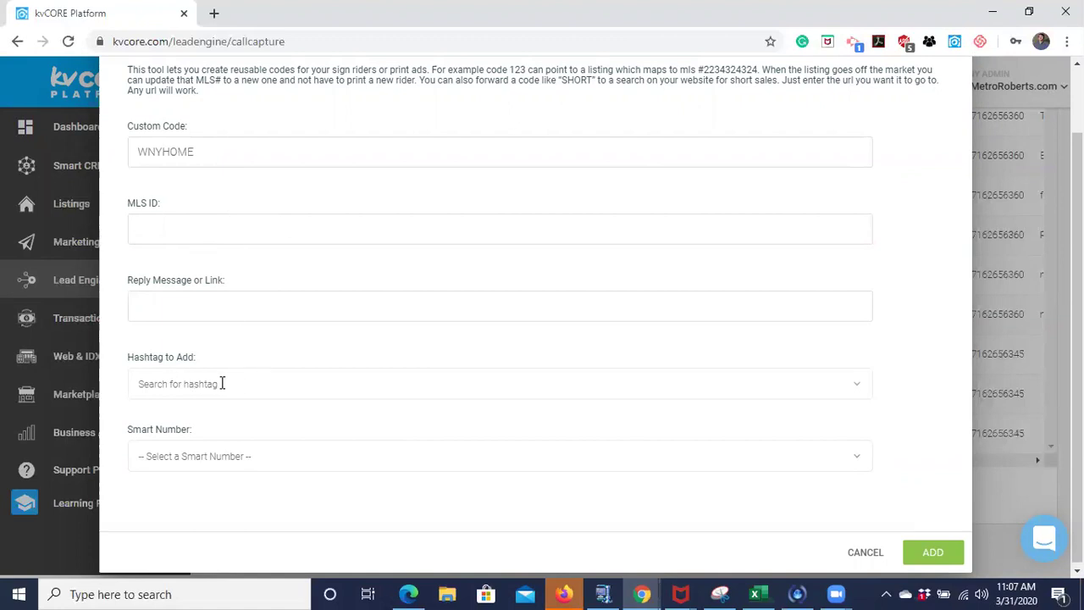
{"action": "left_click", "coordinate": [221, 459]}
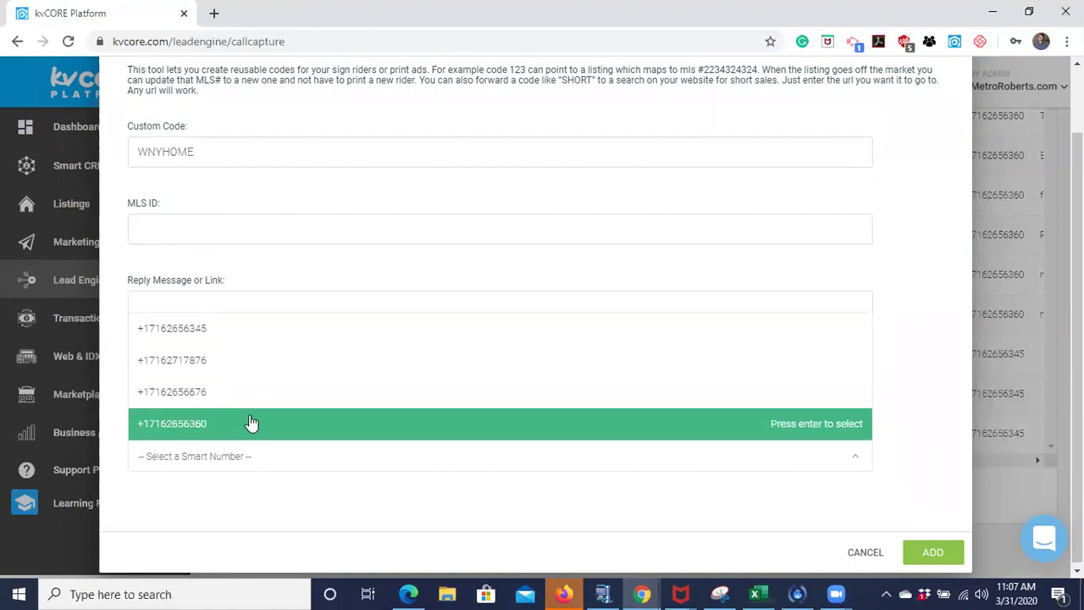
{"action": "left_click", "coordinate": [249, 330]}
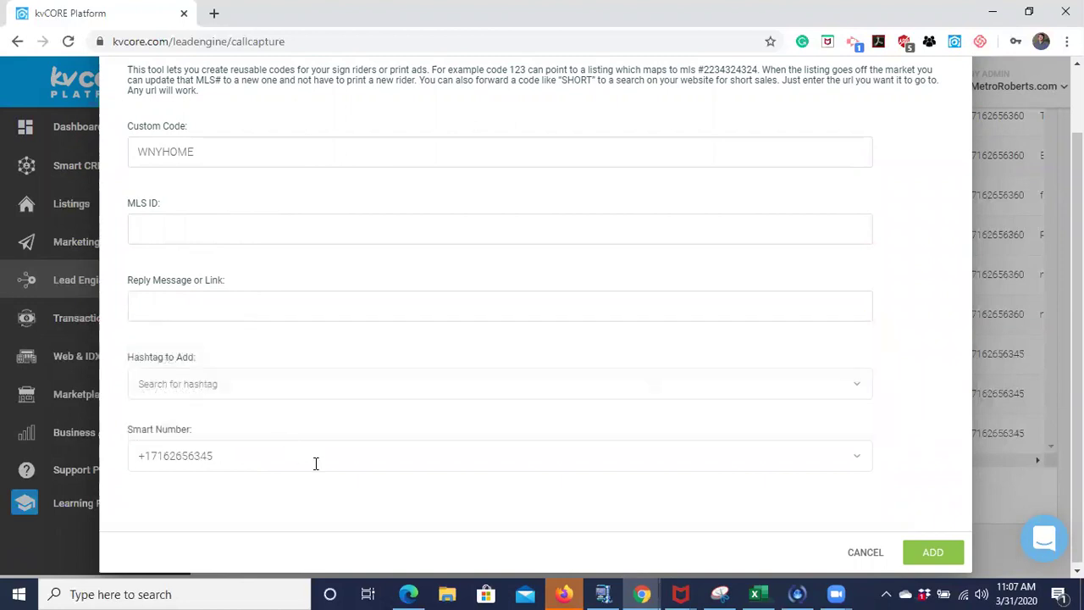
{"action": "left_click", "coordinate": [947, 555]}
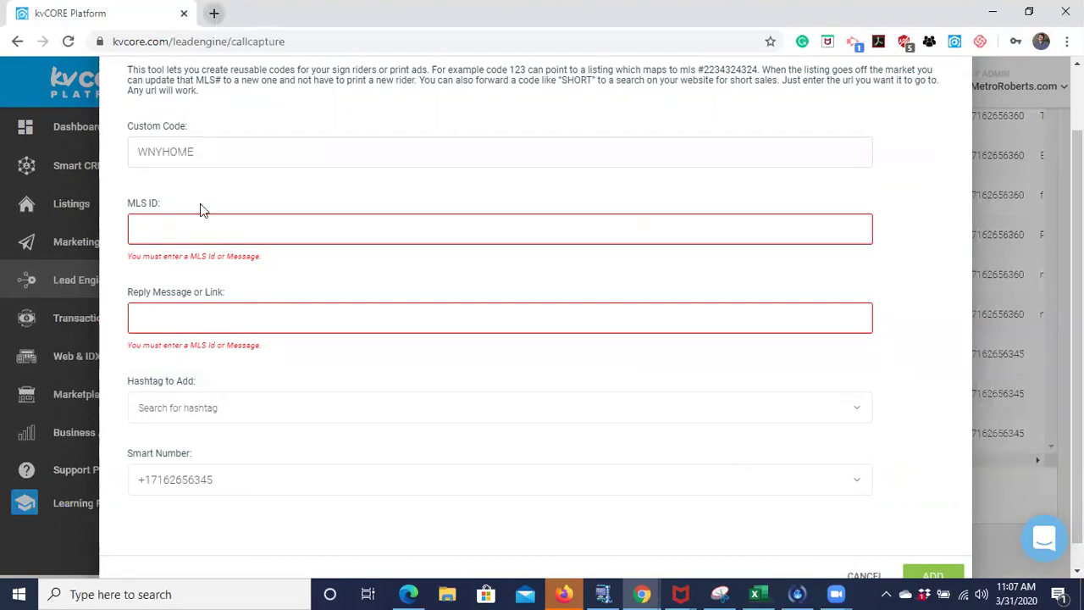
- Load kvcore.com in a new browser tab and go to the Listings page
{"action": "left_click", "coordinate": [216, 10]}
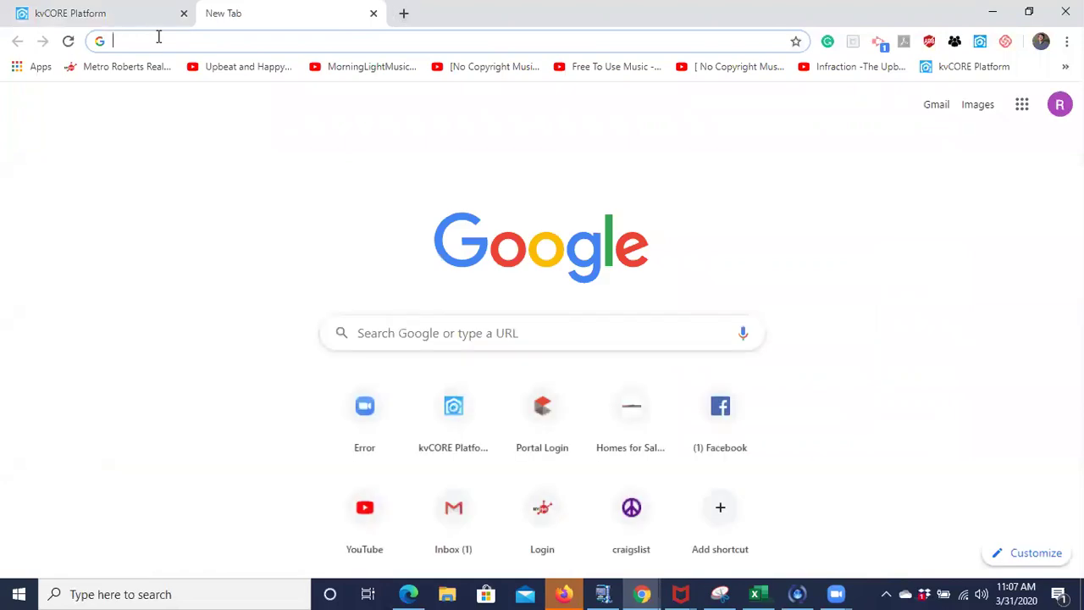
{"action": "type", "text": "kvcore.com"}
{"action": "key", "text": "Return"}
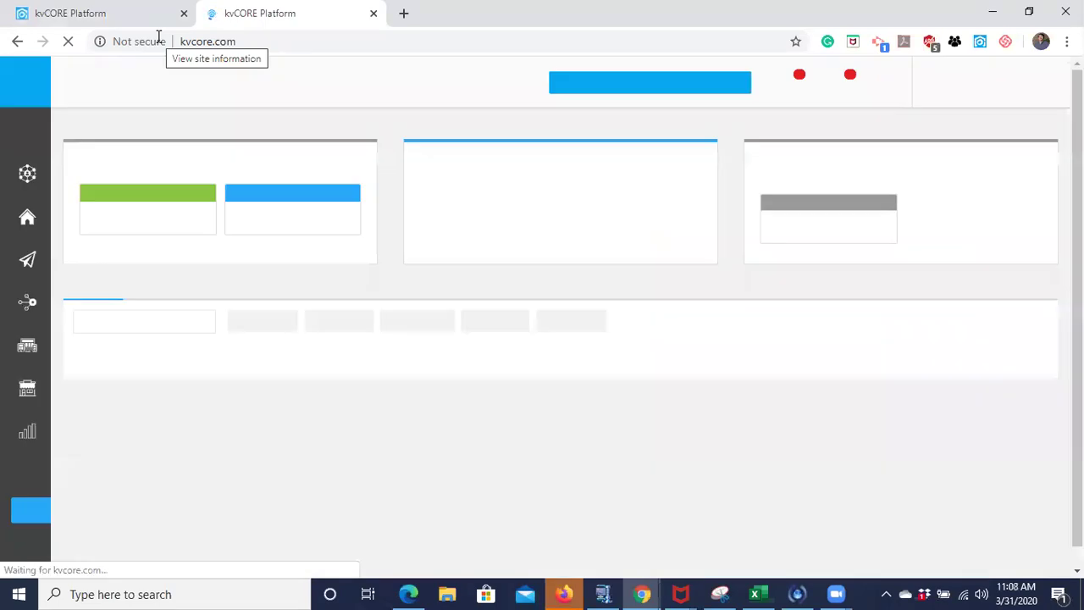
{"action": "mouse_move", "coordinate": [45, 213]}
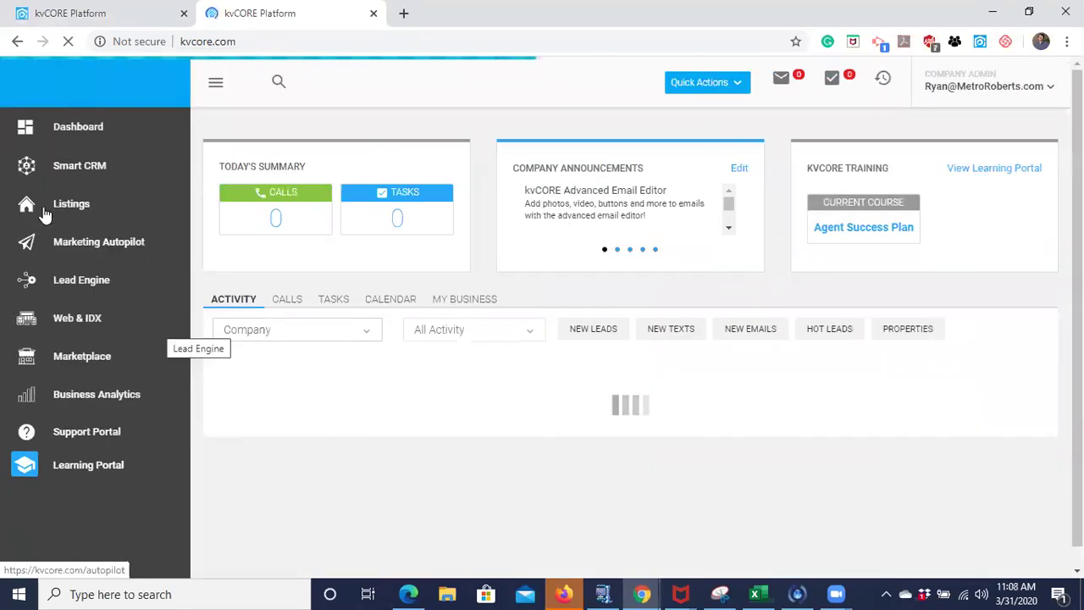
{"action": "left_click", "coordinate": [78, 202]}
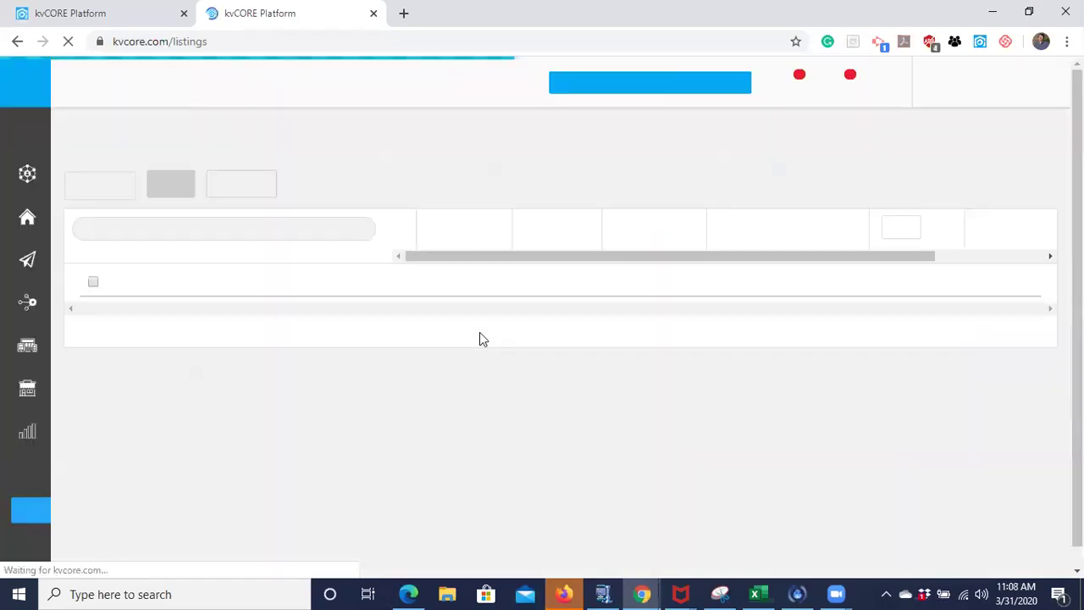
- Search listings for '34 brend', copy the MLS ID B1248388, and return to the code form
{"action": "left_click", "coordinate": [298, 229]}
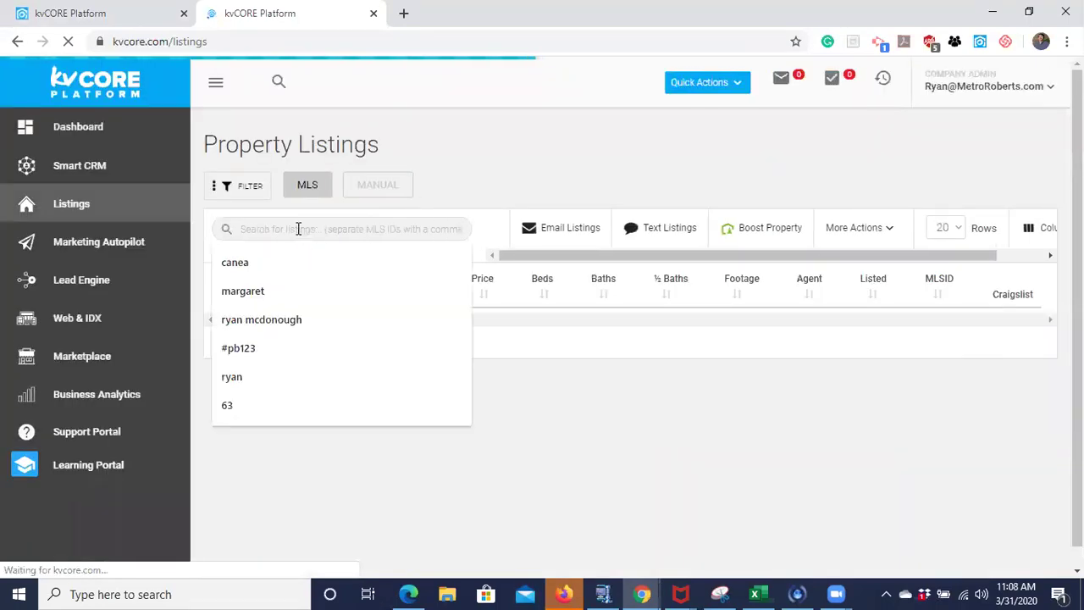
{"action": "type", "text": "34"}
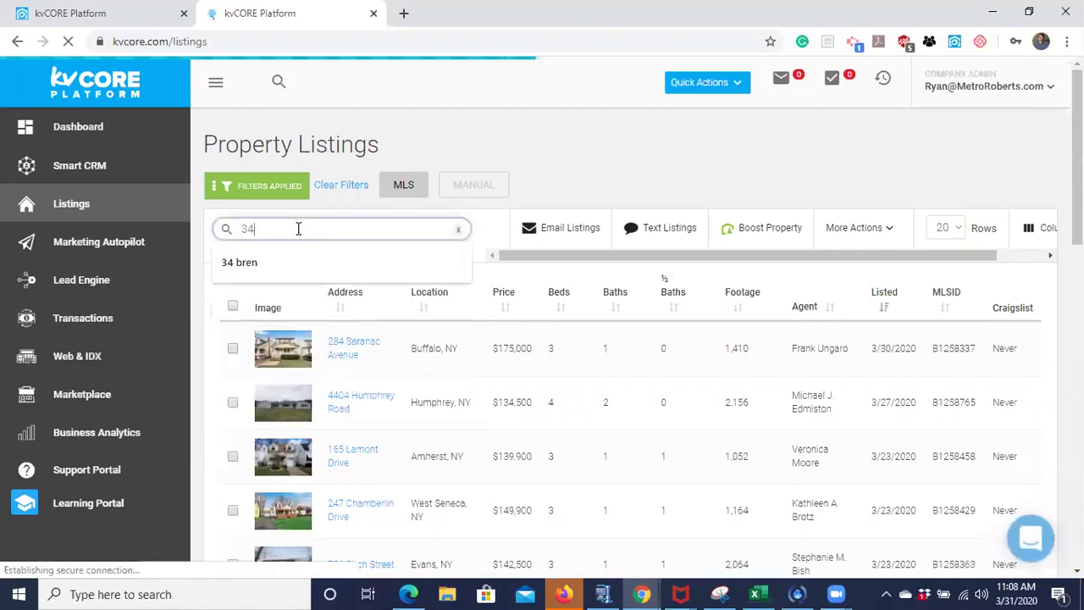
{"action": "left_click", "coordinate": [344, 185]}
{"action": "left_click", "coordinate": [272, 227]}
{"action": "type", "text": "brend"}
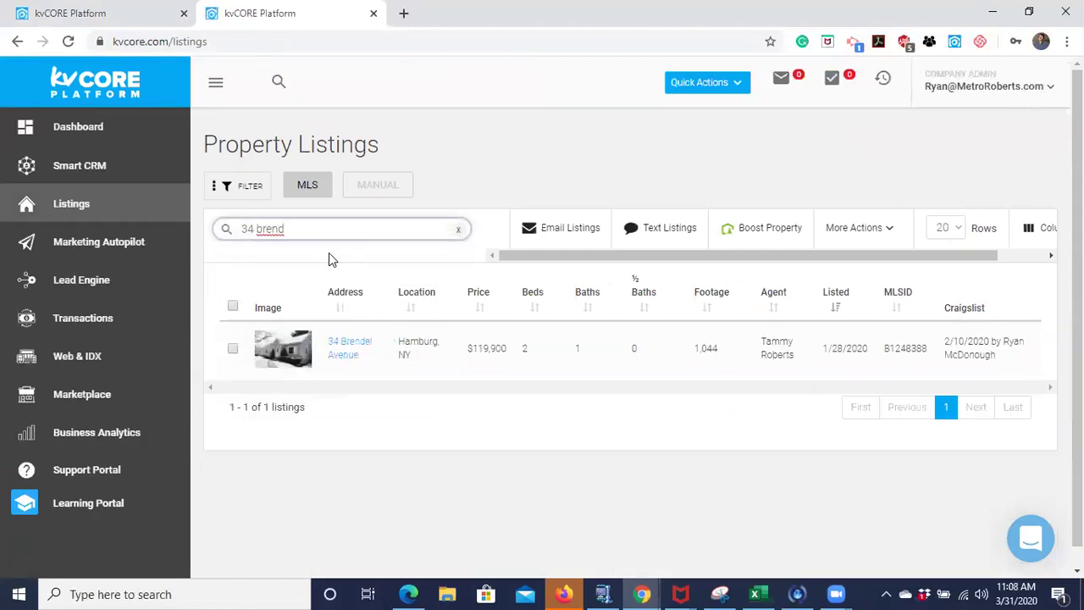
{"action": "double_click", "coordinate": [913, 348]}
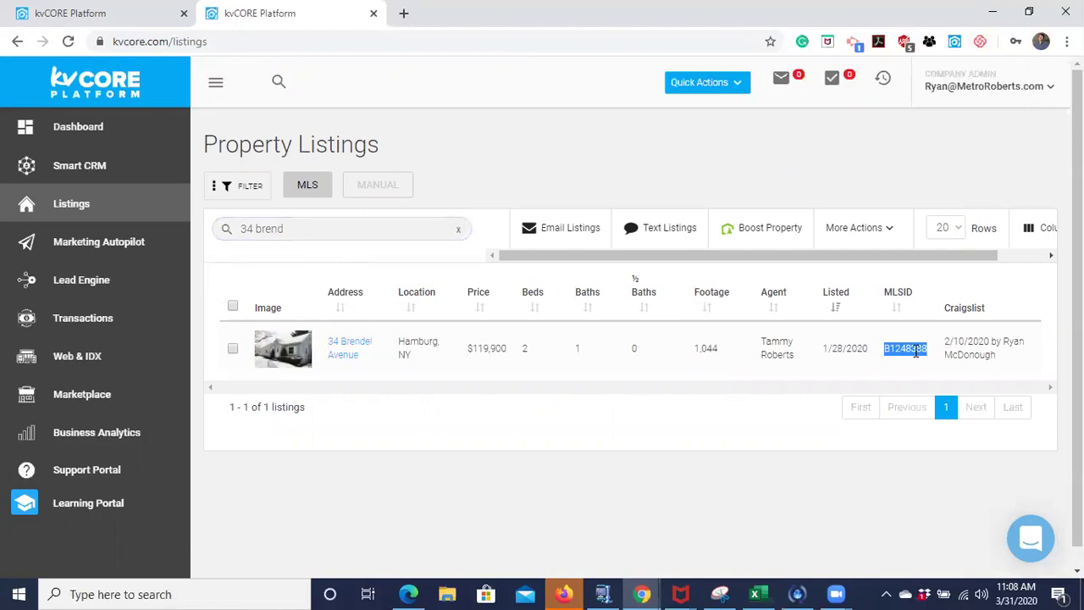
{"action": "right_click", "coordinate": [915, 354]}
{"action": "left_click", "coordinate": [885, 363]}
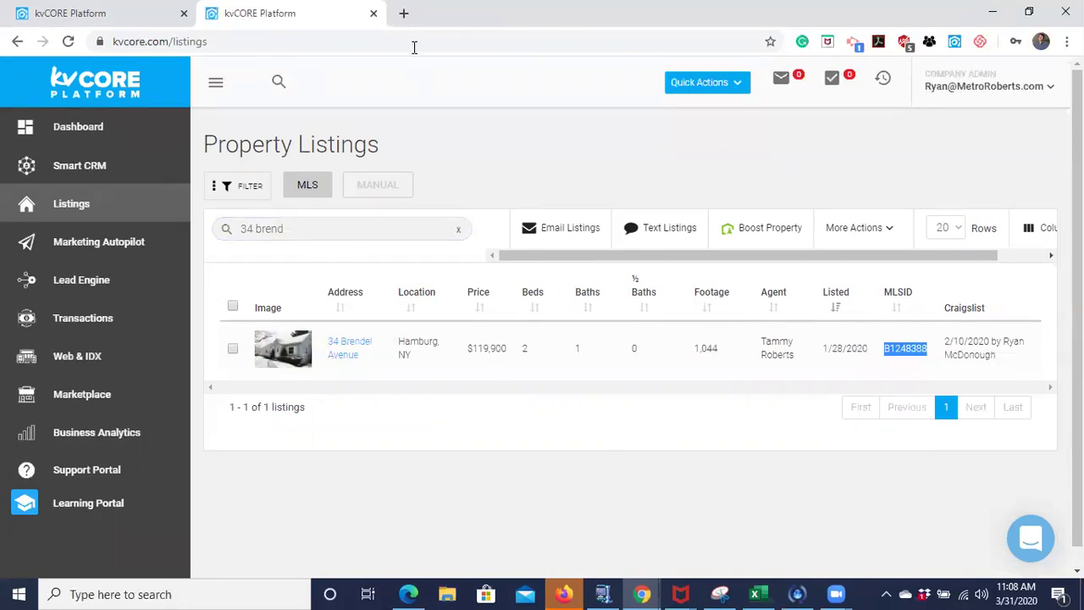
{"action": "left_click", "coordinate": [93, 13]}
- Paste MLS ID B1248388, tag the code with the Hamburg hashtag, and add WNYHOME
{"action": "key", "text": "ctrl+v"}
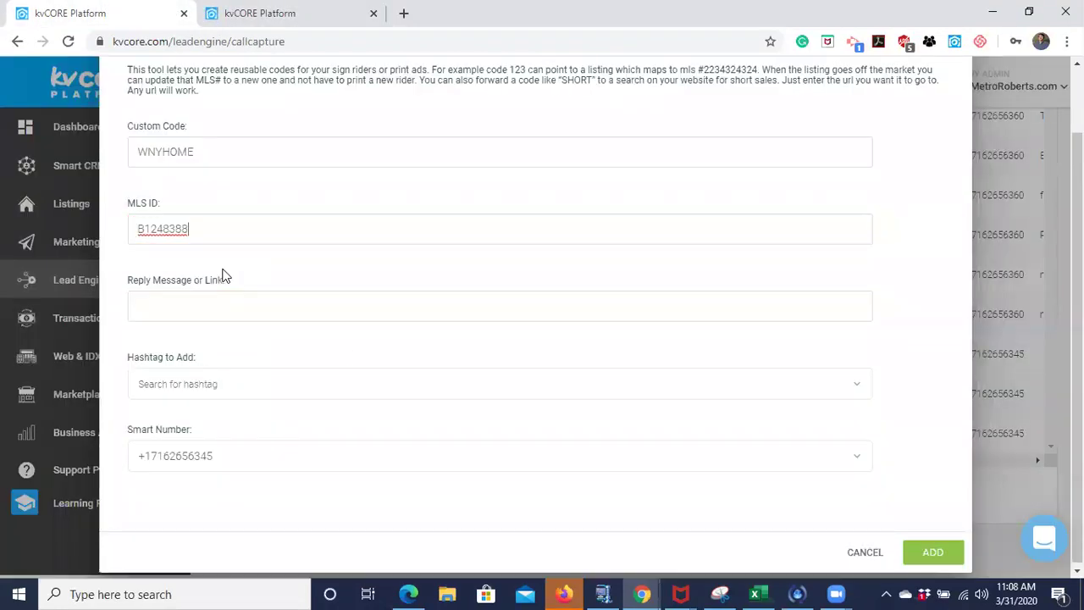
{"action": "left_click", "coordinate": [193, 377]}
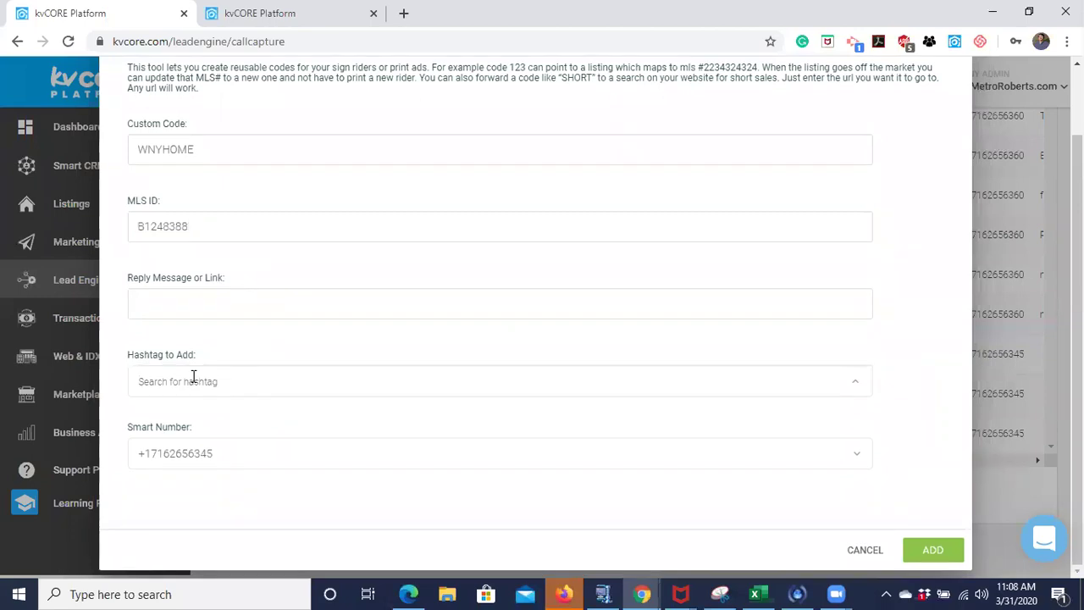
{"action": "type", "text": "Ham"}
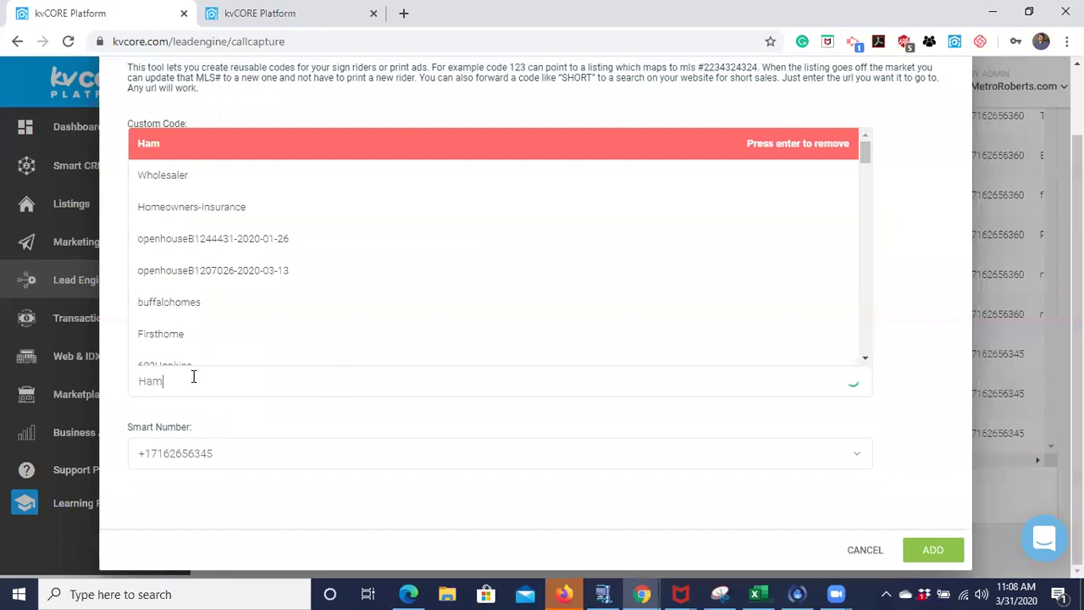
{"action": "type", "text": "burg"}
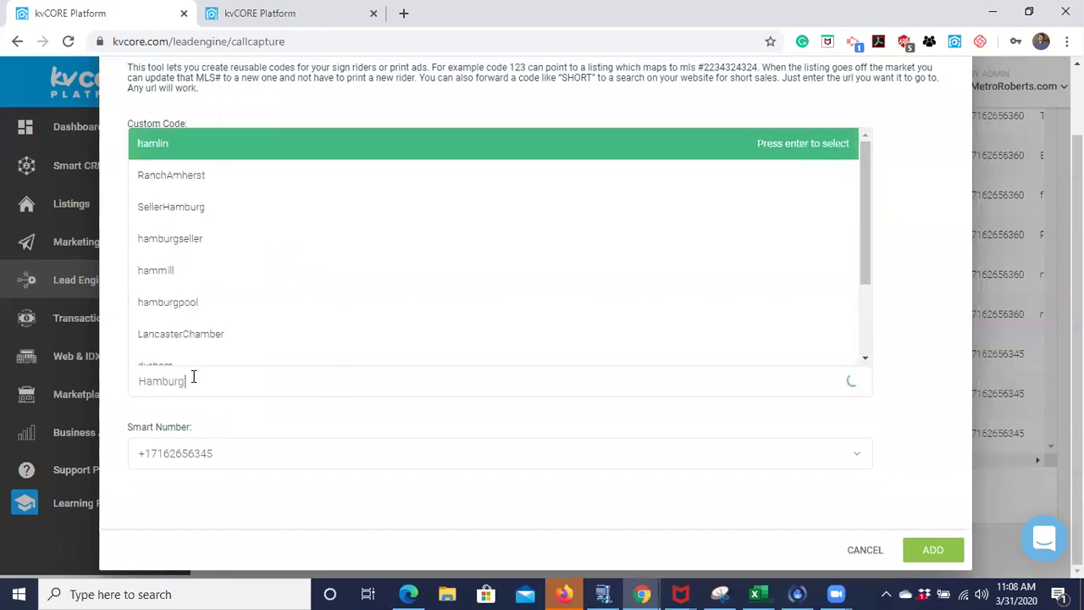
{"action": "left_click", "coordinate": [191, 319]}
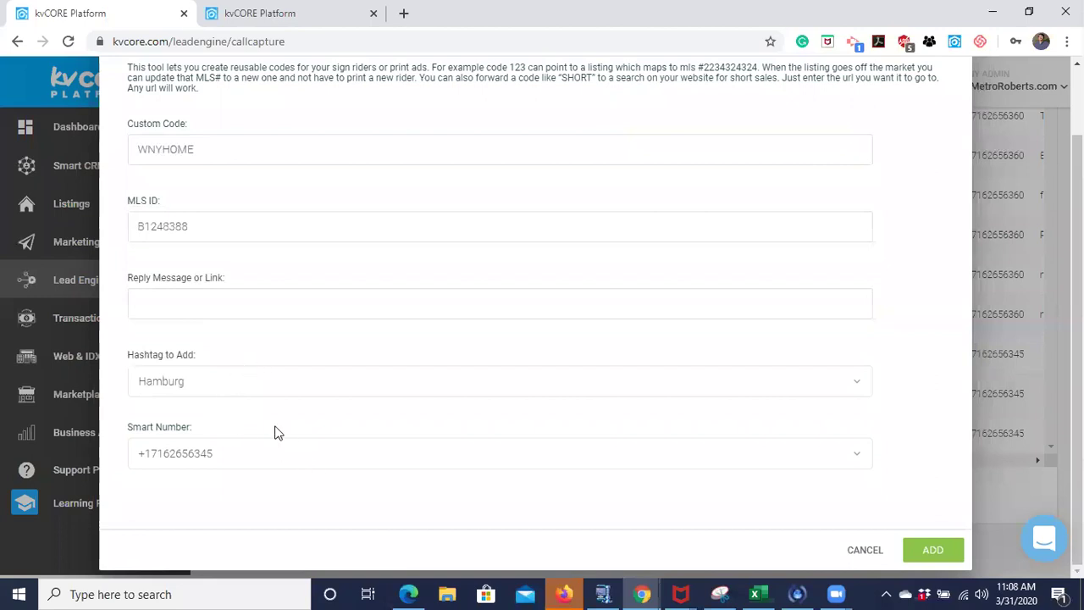
{"action": "left_click", "coordinate": [229, 381]}
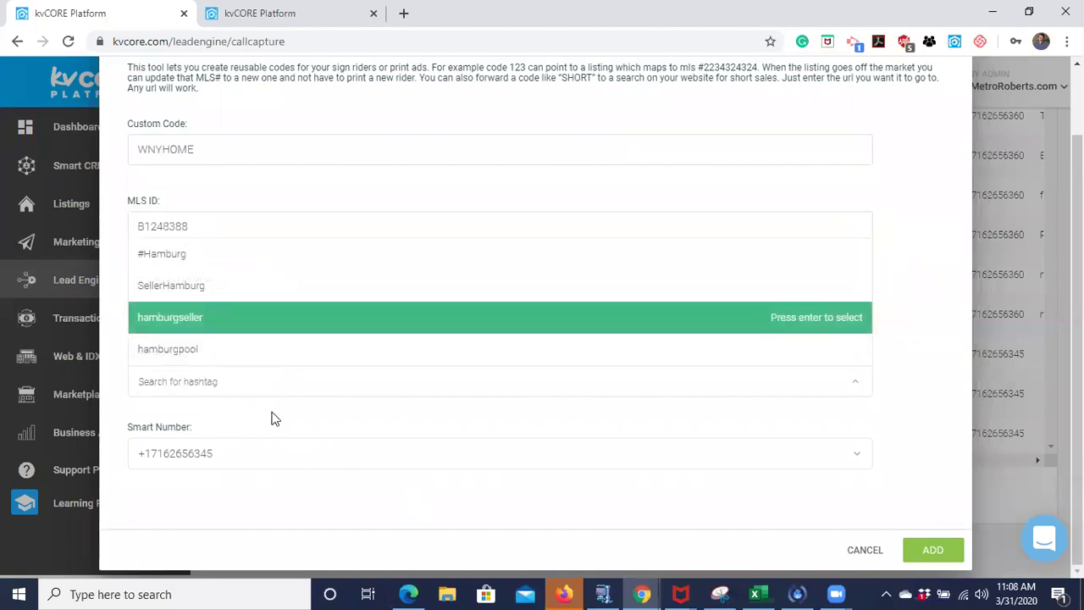
{"action": "left_click", "coordinate": [225, 392]}
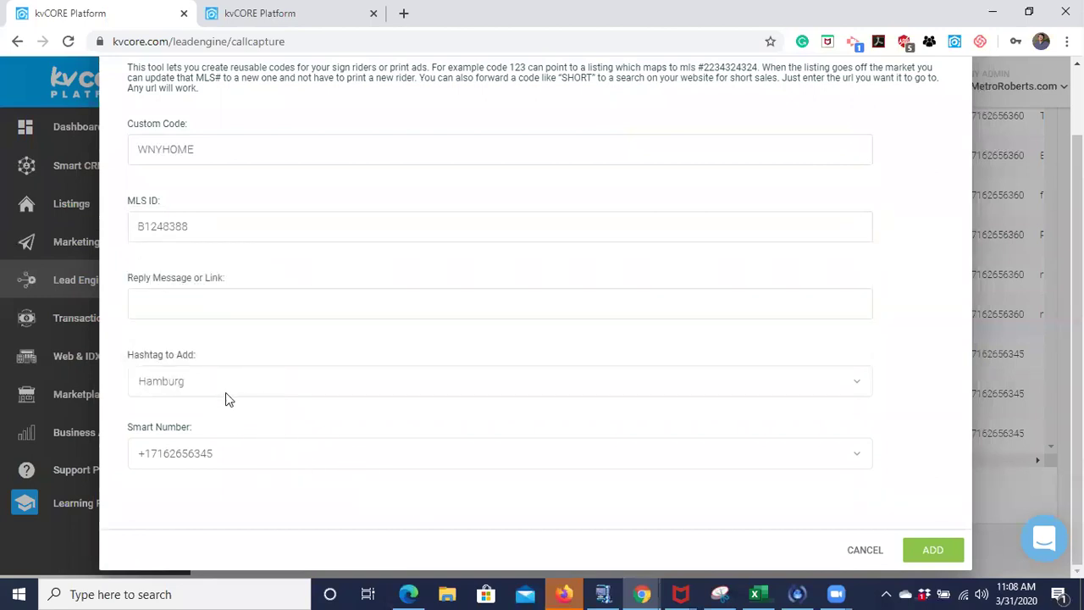
{"action": "left_click", "coordinate": [919, 553]}
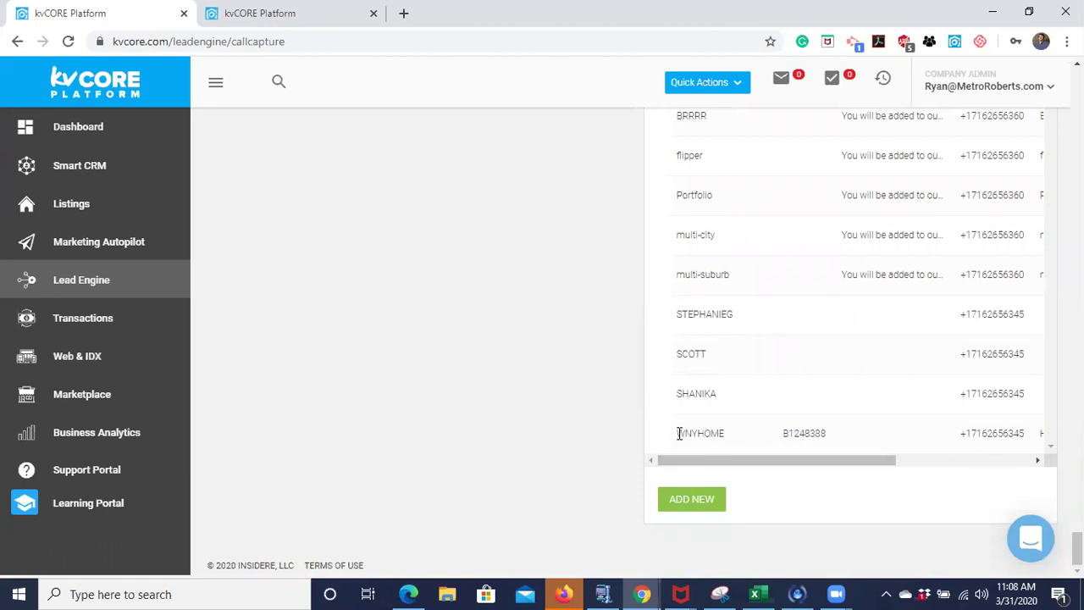
{"action": "left_click_drag", "start_coordinate": [689, 435], "coordinate": [726, 437]}
{"action": "left_click", "coordinate": [727, 438]}
{"action": "mouse_move", "coordinate": [786, 459]}
{"action": "left_mouse_down"}
{"action": "mouse_move", "coordinate": [821, 462]}
{"action": "mouse_move", "coordinate": [788, 468]}
{"action": "left_mouse_up"}
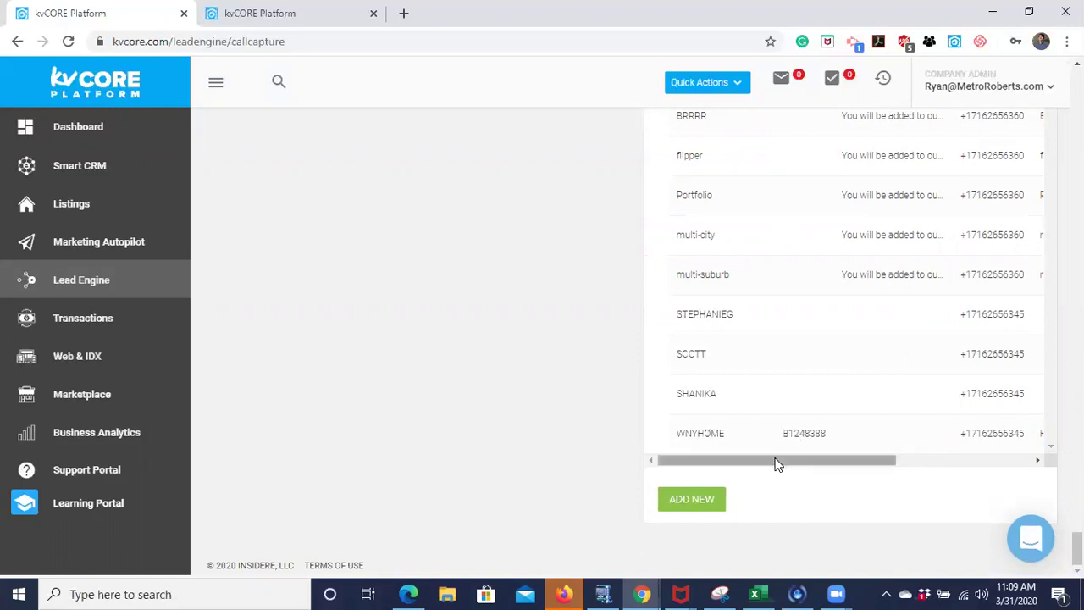
{"action": "left_click_drag", "start_coordinate": [775, 464], "coordinate": [714, 474]}
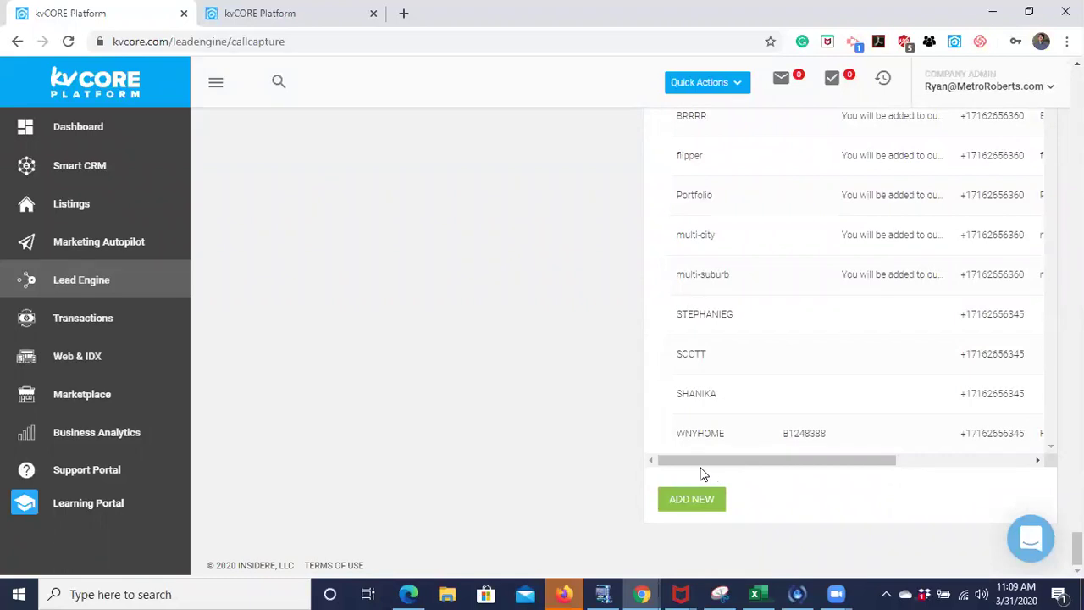
{"action": "left_click_drag", "start_coordinate": [696, 467], "coordinate": [873, 482]}
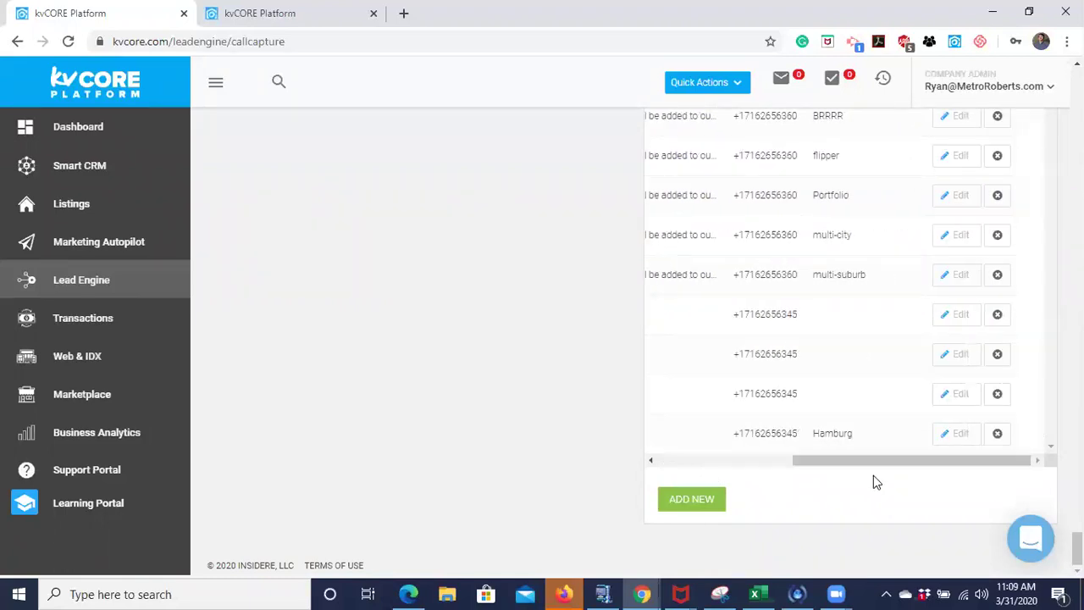
- Open the WNYHOME code for editing and change its hashtag to Lancaster
{"action": "left_click", "coordinate": [952, 435]}
{"action": "double_click", "coordinate": [211, 251]}
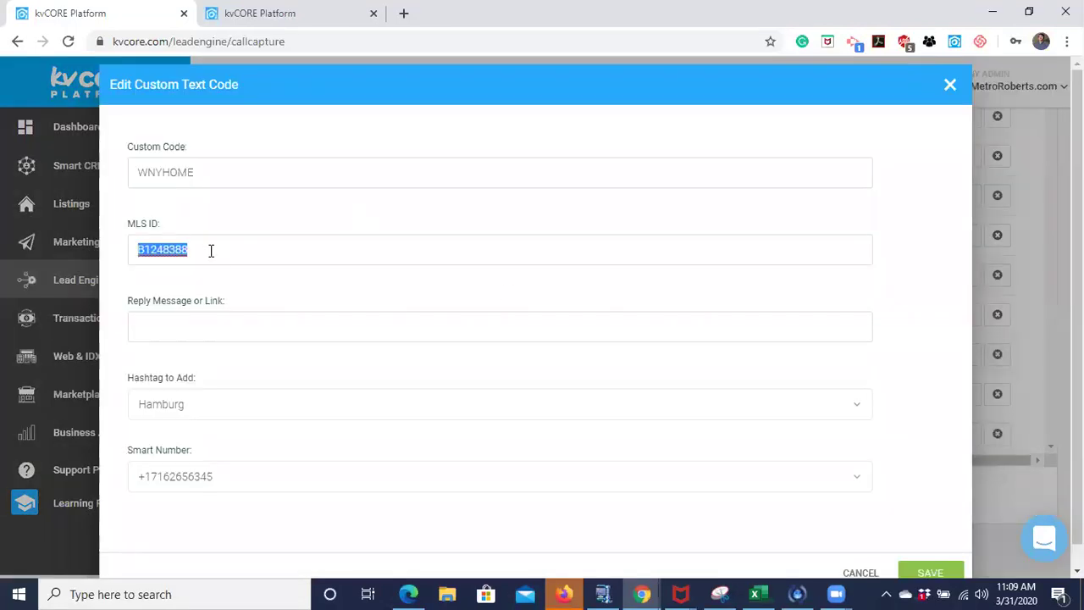
{"action": "left_click", "coordinate": [192, 405]}
{"action": "type", "text": "Lancaster"}
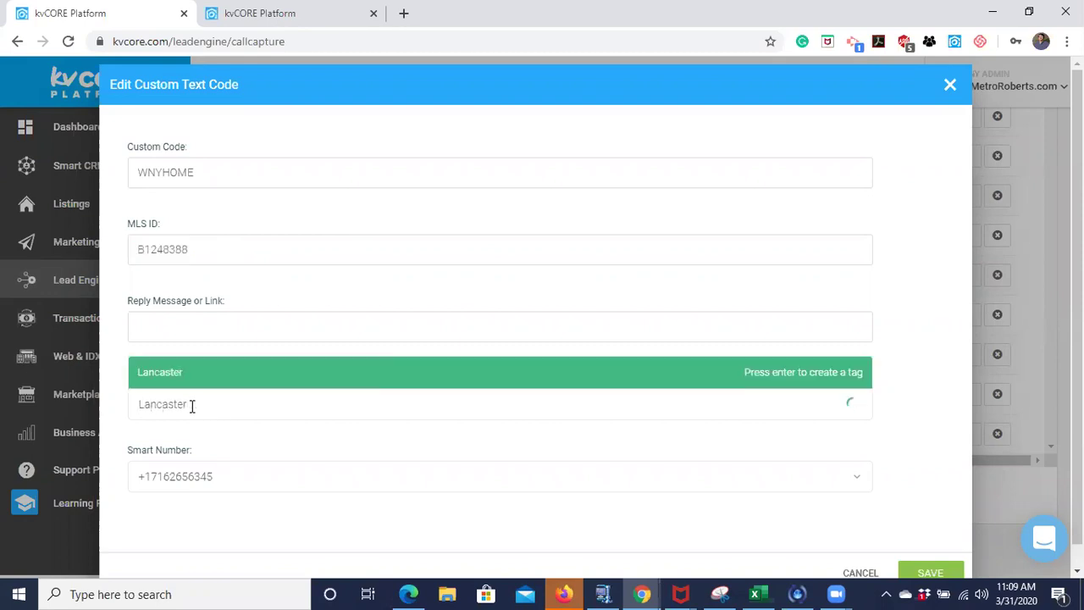
{"action": "left_click", "coordinate": [190, 339]}
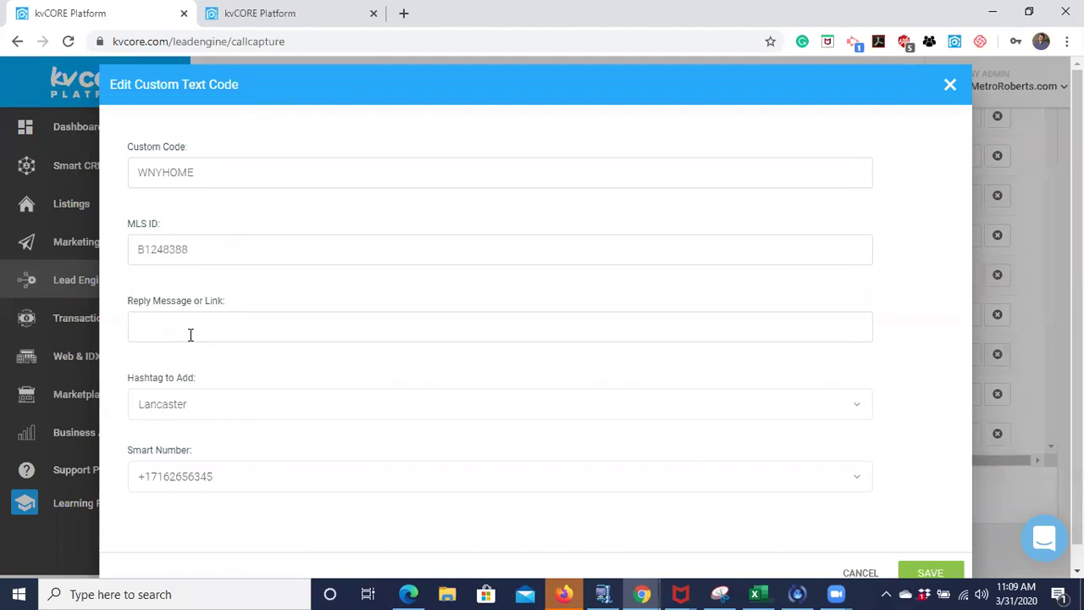
{"action": "left_click", "coordinate": [214, 248]}
{"action": "scroll", "coordinate": [326, 292], "scroll_direction": "down", "scroll_amount": 1}
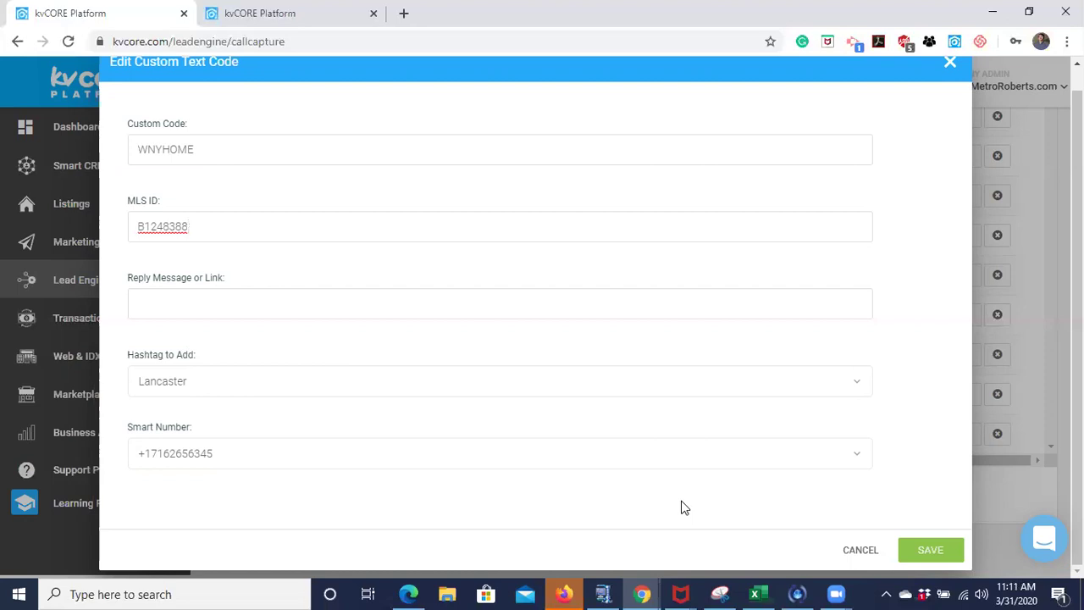
{"action": "left_click", "coordinate": [859, 552]}
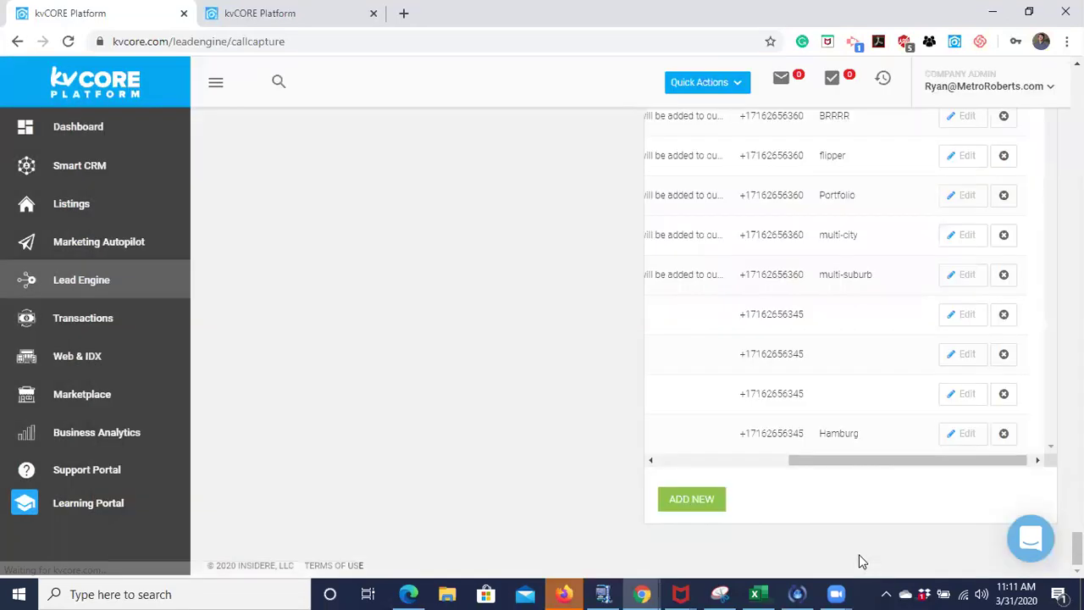
{"action": "scroll", "coordinate": [781, 271], "scroll_direction": "up", "scroll_amount": 15}
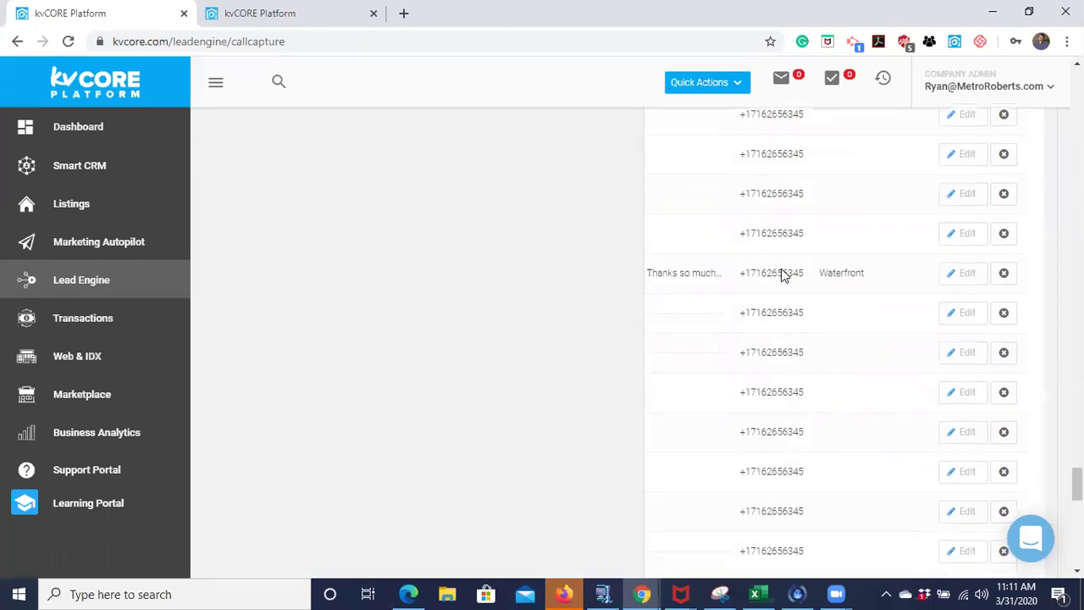
{"action": "scroll", "coordinate": [781, 269], "scroll_direction": "left", "scroll_amount": 6}
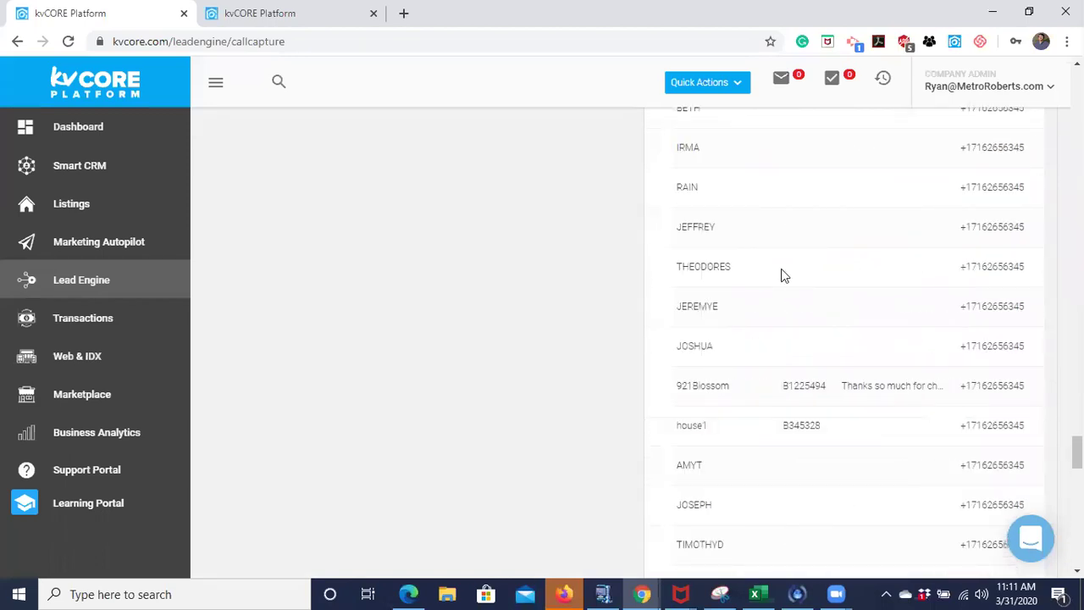
{"action": "scroll", "coordinate": [780, 269], "scroll_direction": "up", "scroll_amount": 15}
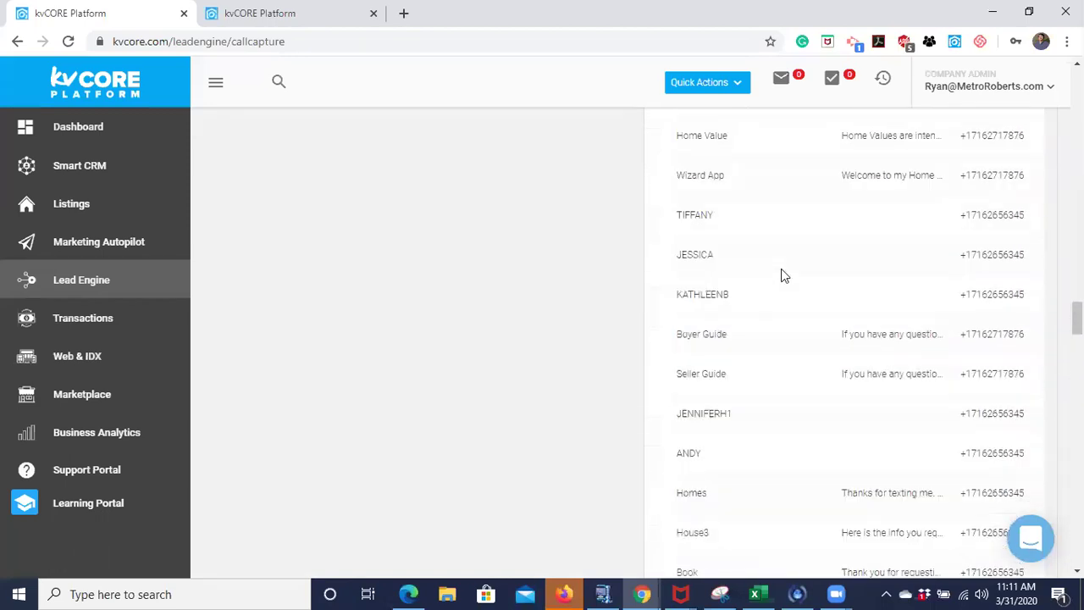
{"action": "scroll", "coordinate": [781, 269], "scroll_direction": "up", "scroll_amount": 15}
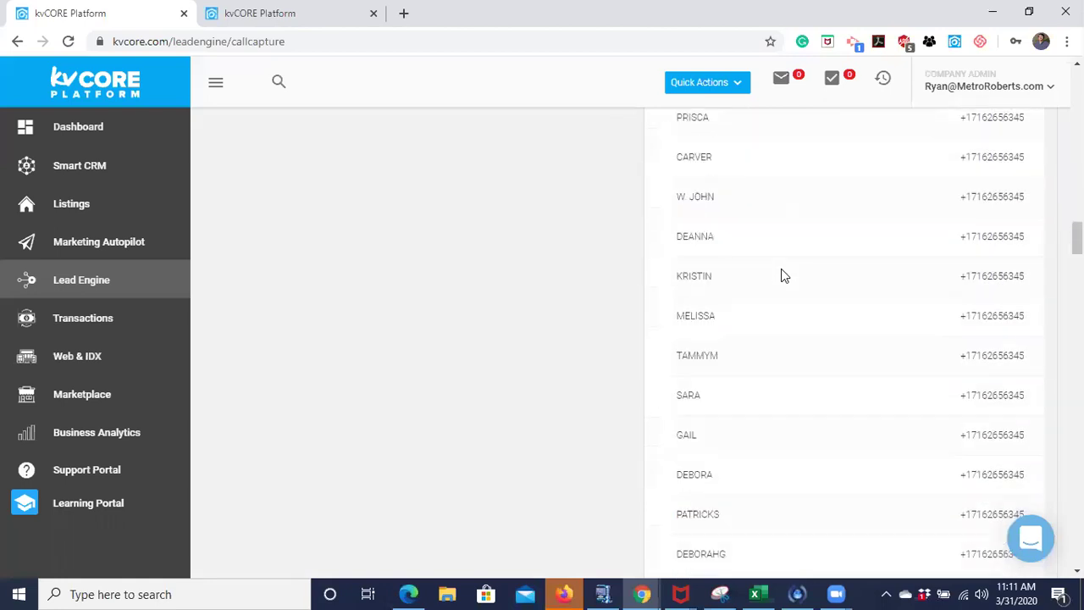
{"action": "scroll", "coordinate": [780, 269], "scroll_direction": "up", "scroll_amount": 15}
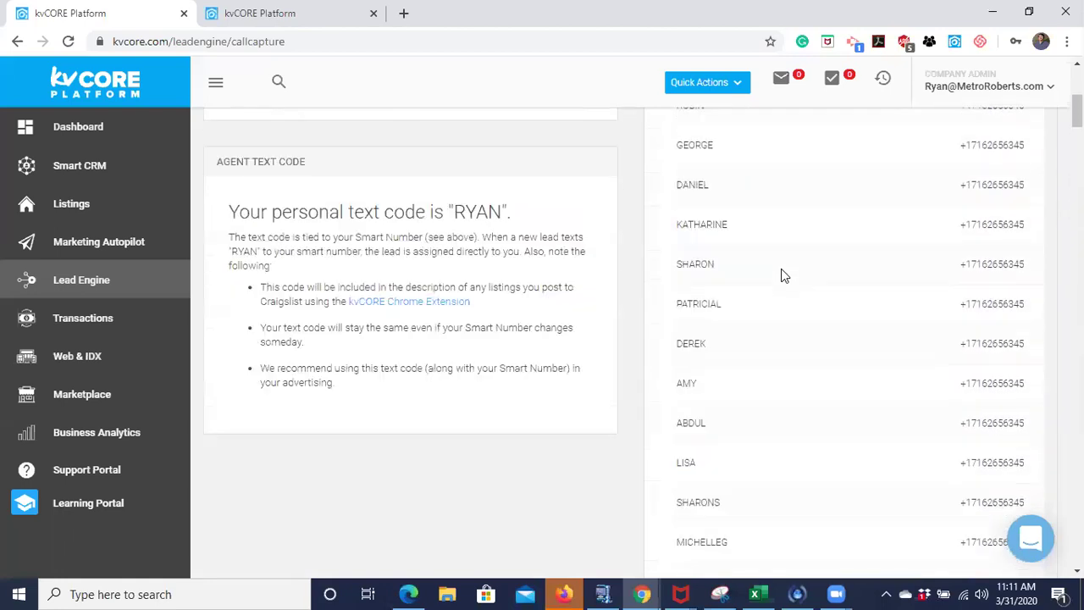
{"action": "scroll", "coordinate": [436, 313], "scroll_direction": "up", "scroll_amount": 4}
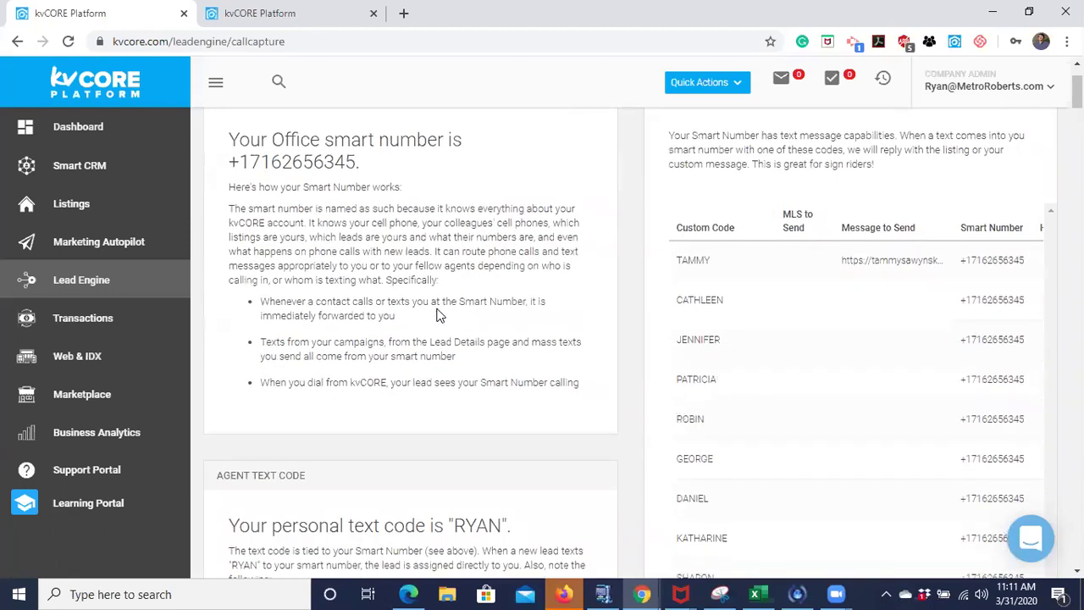
{"action": "scroll", "coordinate": [438, 309], "scroll_direction": "down", "scroll_amount": 4}
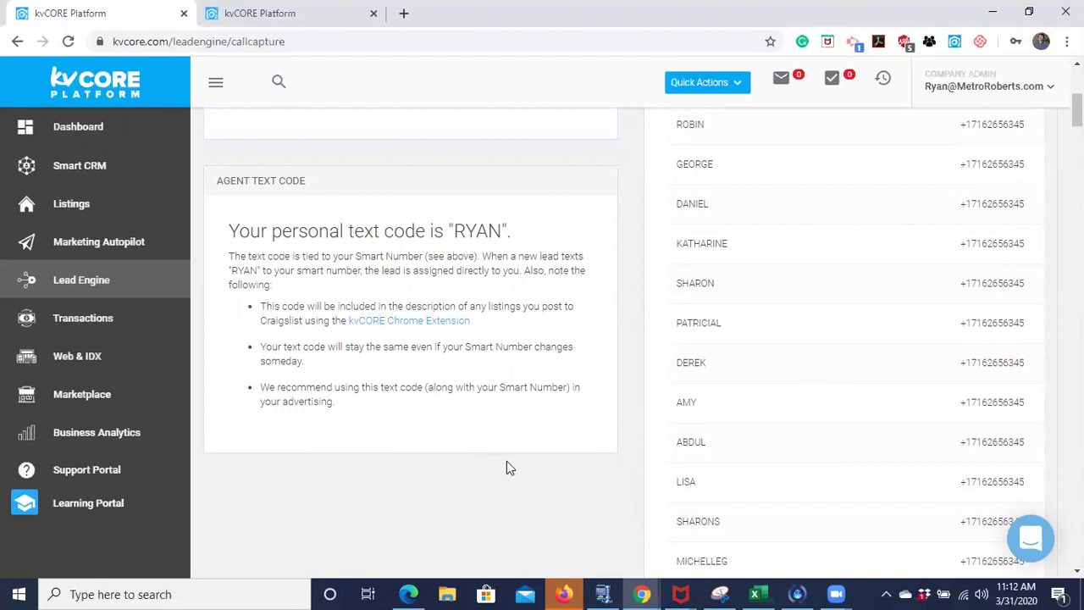
- Scroll to the bottom of the Custom Text Codes table to locate the WNYHOME row with MLS B1248388
{"action": "scroll", "coordinate": [506, 462], "scroll_direction": "up", "scroll_amount": 2}
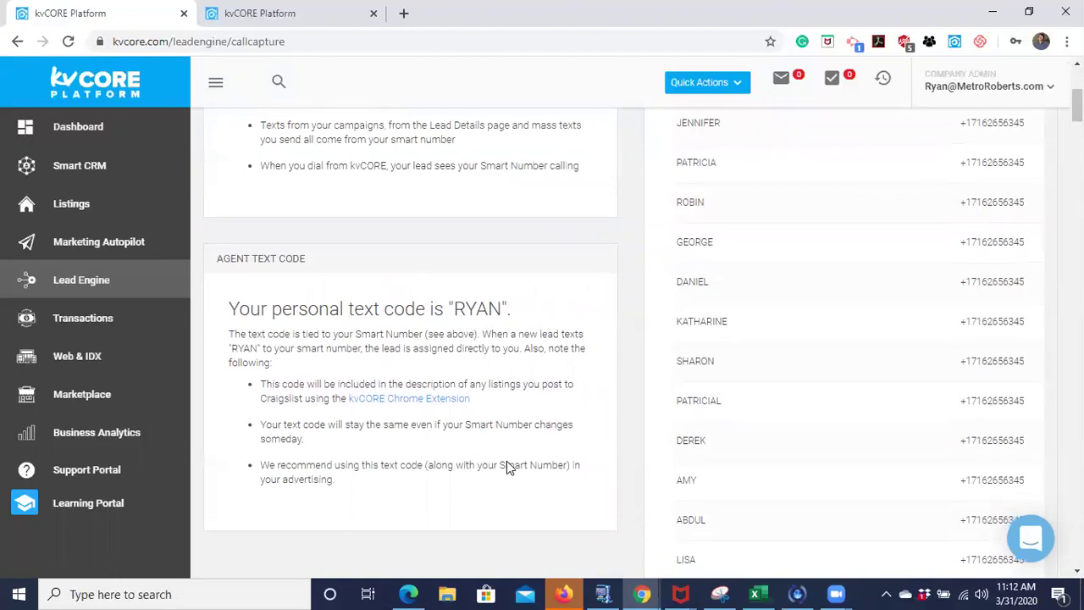
{"action": "scroll", "coordinate": [507, 461], "scroll_direction": "down", "scroll_amount": 1}
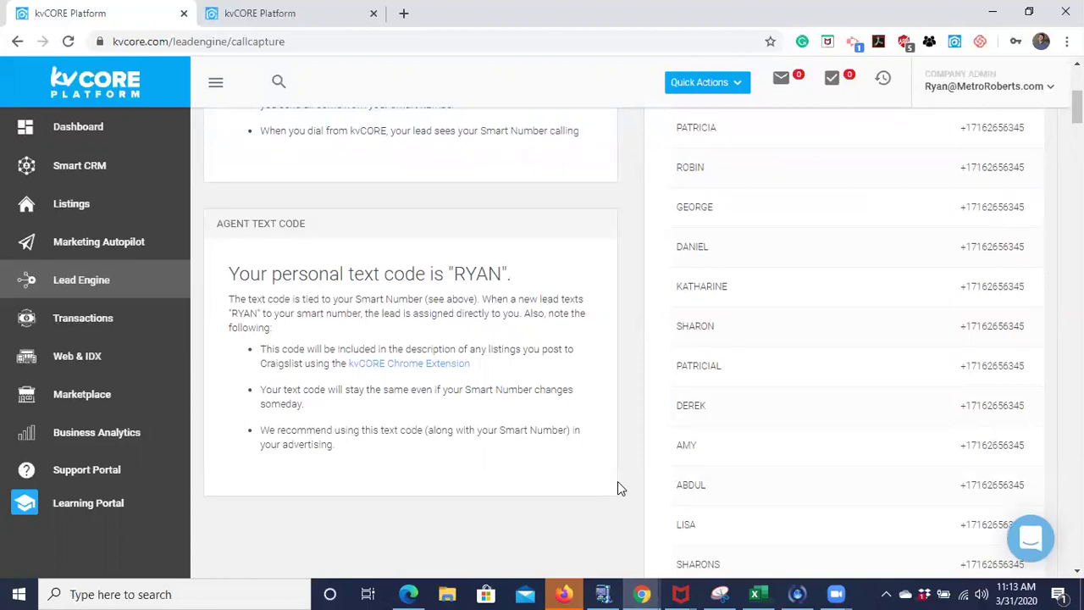
{"action": "scroll", "coordinate": [617, 481], "scroll_direction": "down", "scroll_amount": 3}
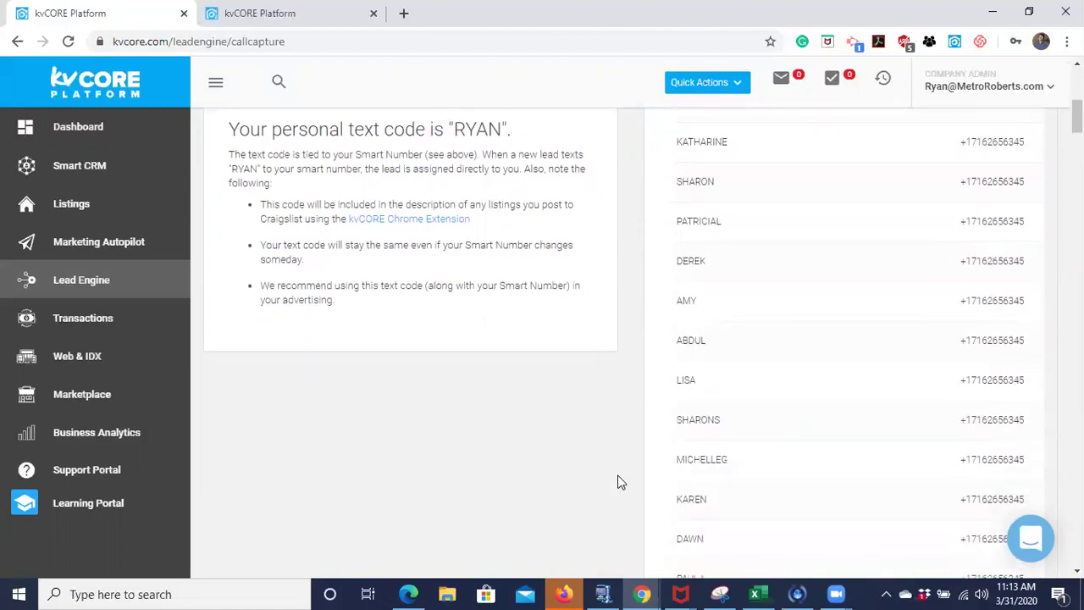
{"action": "scroll", "coordinate": [618, 481], "scroll_direction": "down", "scroll_amount": 9}
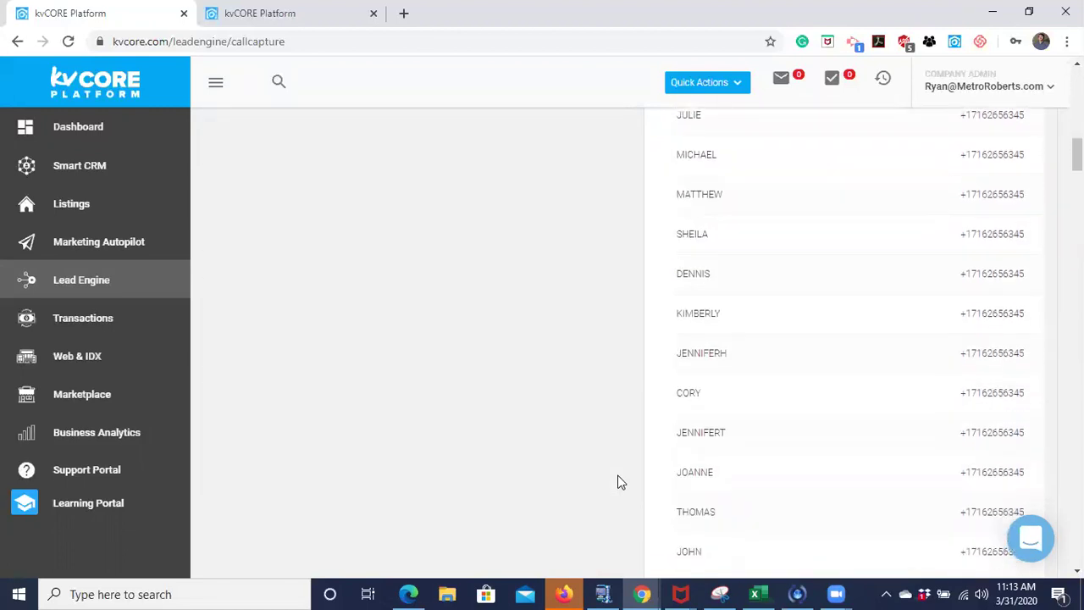
{"action": "scroll", "coordinate": [617, 481], "scroll_direction": "up", "scroll_amount": 12}
{"action": "scroll", "coordinate": [617, 481], "scroll_direction": "down", "scroll_amount": 10}
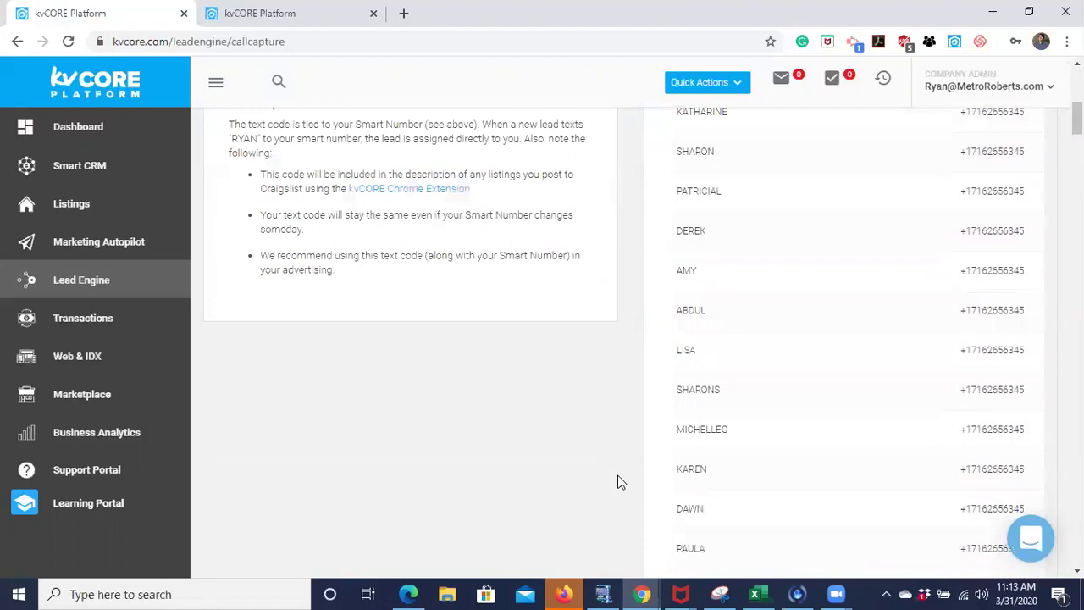
{"action": "scroll", "coordinate": [617, 481], "scroll_direction": "down", "scroll_amount": 20}
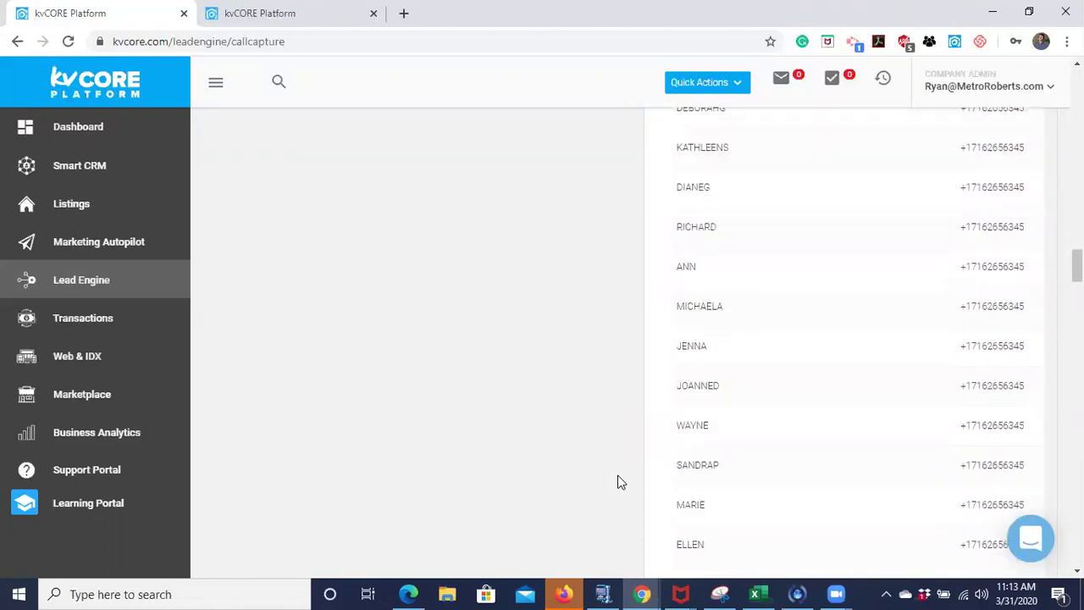
{"action": "scroll", "coordinate": [617, 481], "scroll_direction": "down", "scroll_amount": 20}
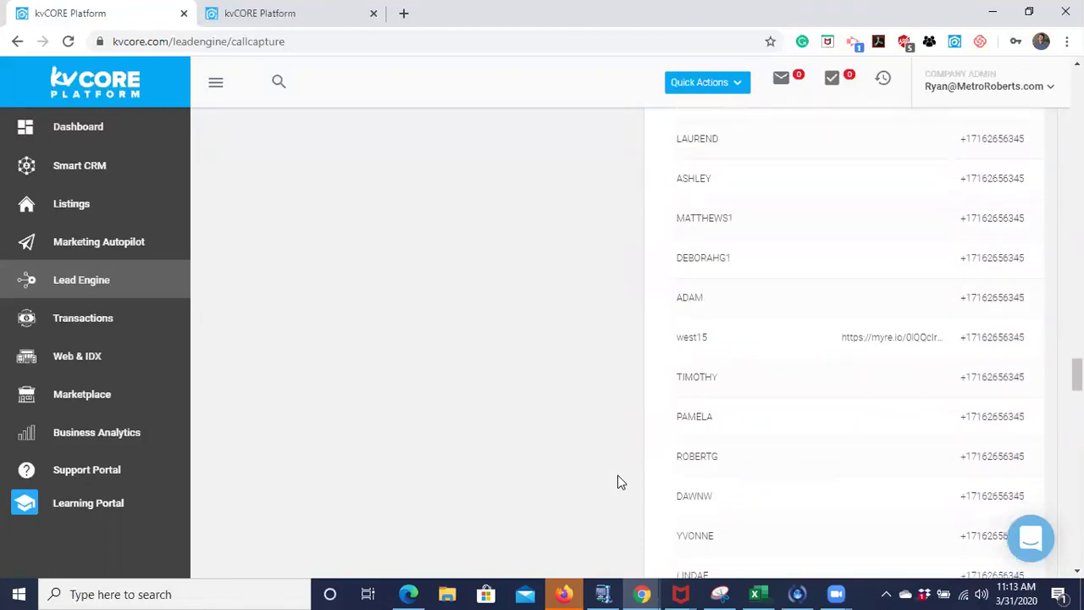
{"action": "scroll", "coordinate": [618, 481], "scroll_direction": "down", "scroll_amount": 20}
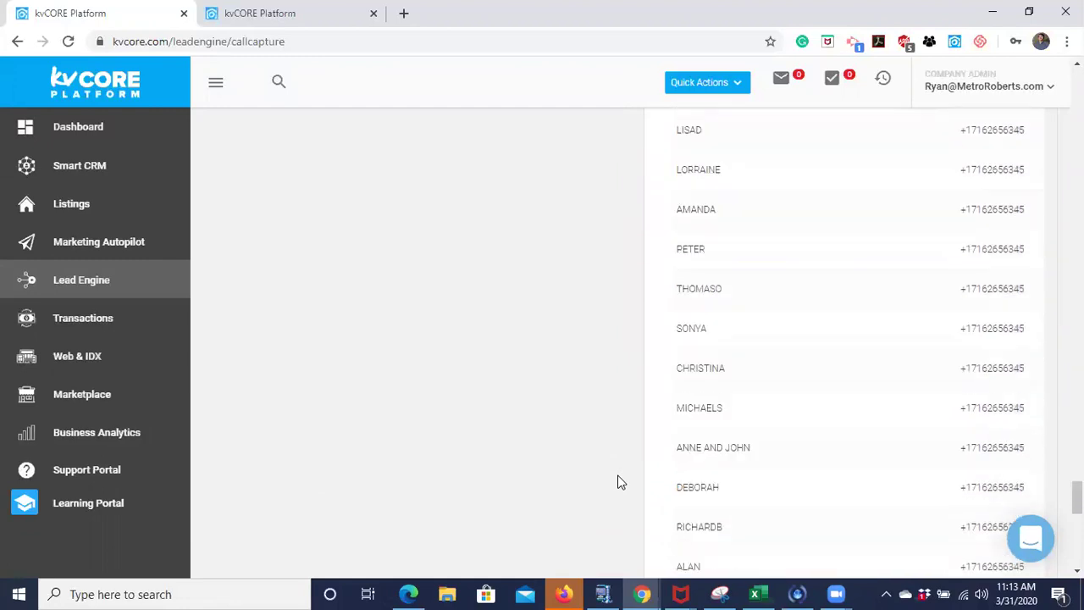
{"action": "scroll", "coordinate": [617, 481], "scroll_direction": "down", "scroll_amount": 5}
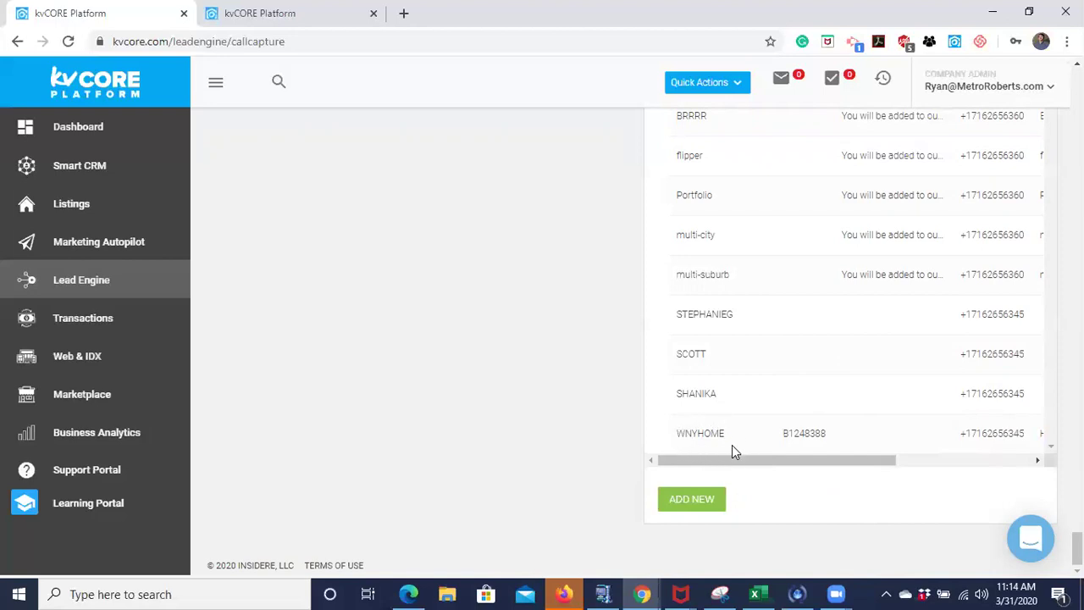
{"action": "left_click_drag", "start_coordinate": [702, 467], "coordinate": [675, 472]}
{"action": "mouse_move", "coordinate": [746, 458]}
{"action": "left_mouse_down"}
{"action": "mouse_move", "coordinate": [819, 464]}
{"action": "mouse_move", "coordinate": [738, 465]}
{"action": "left_mouse_up"}
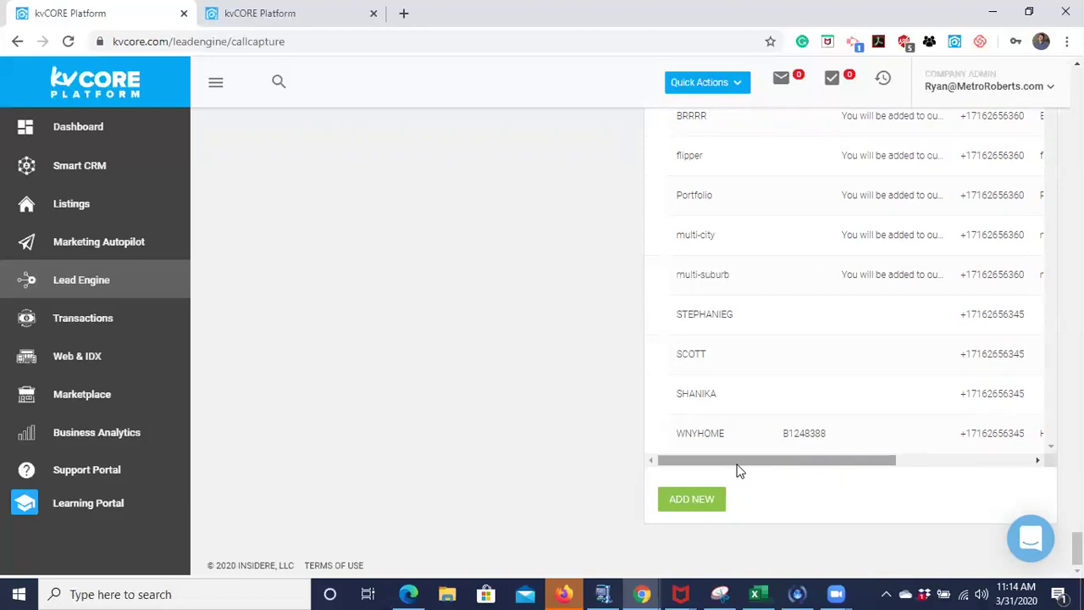
{"action": "left_click_drag", "start_coordinate": [757, 459], "coordinate": [785, 464]}
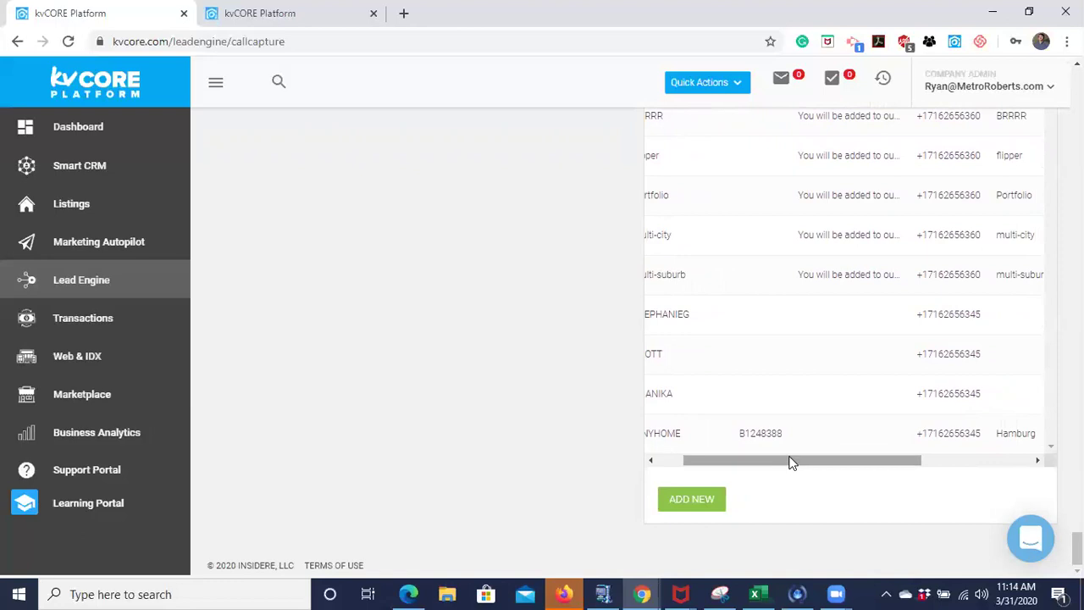
{"action": "left_click_drag", "start_coordinate": [792, 462], "coordinate": [754, 472]}
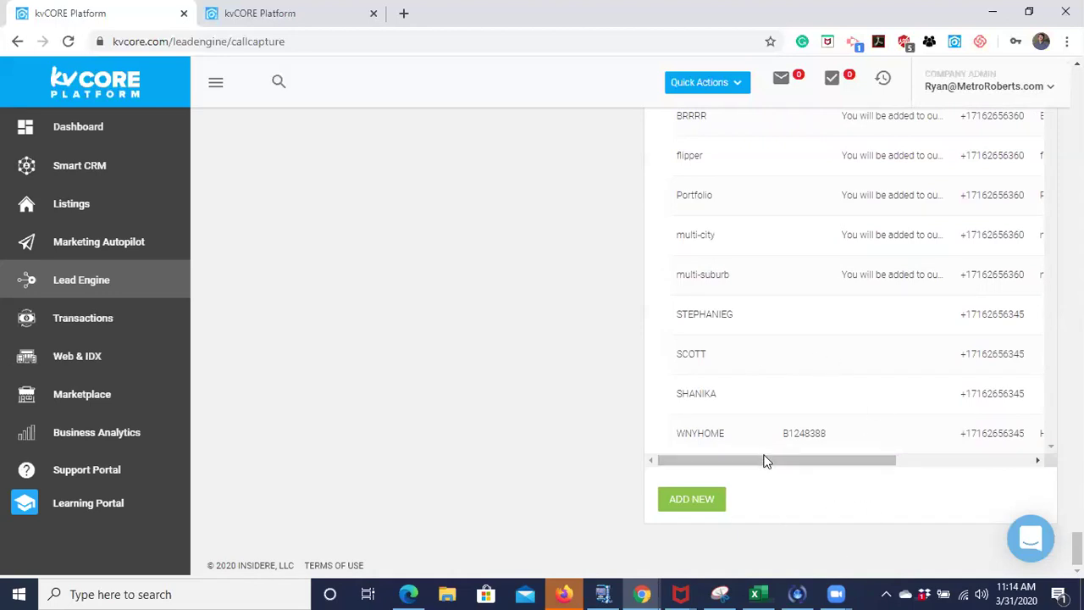
{"action": "left_click_drag", "start_coordinate": [761, 460], "coordinate": [817, 458]}
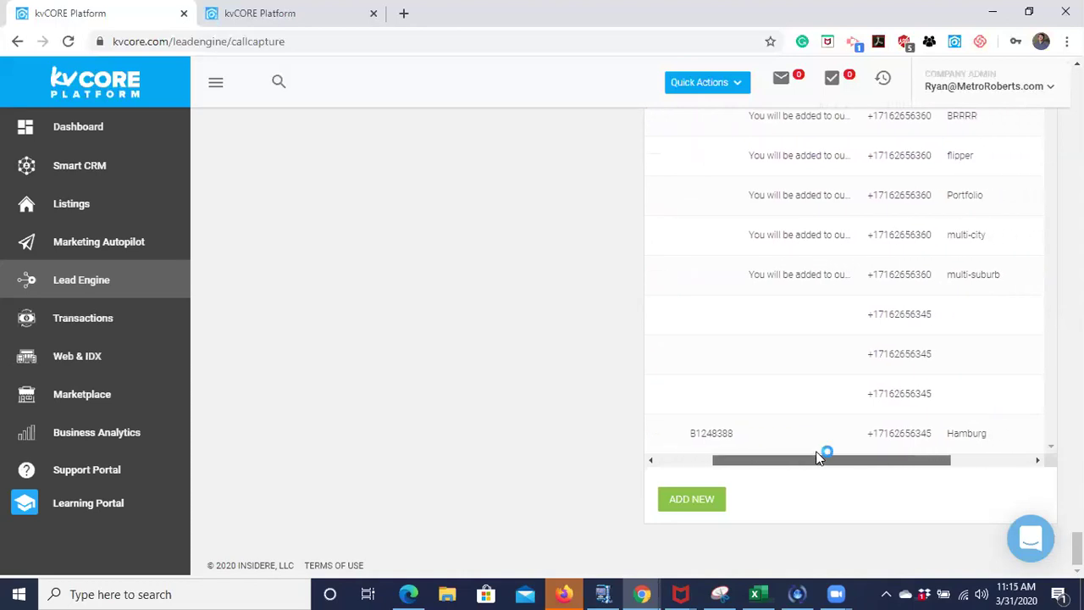
{"action": "left_click_drag", "start_coordinate": [817, 458], "coordinate": [734, 470]}
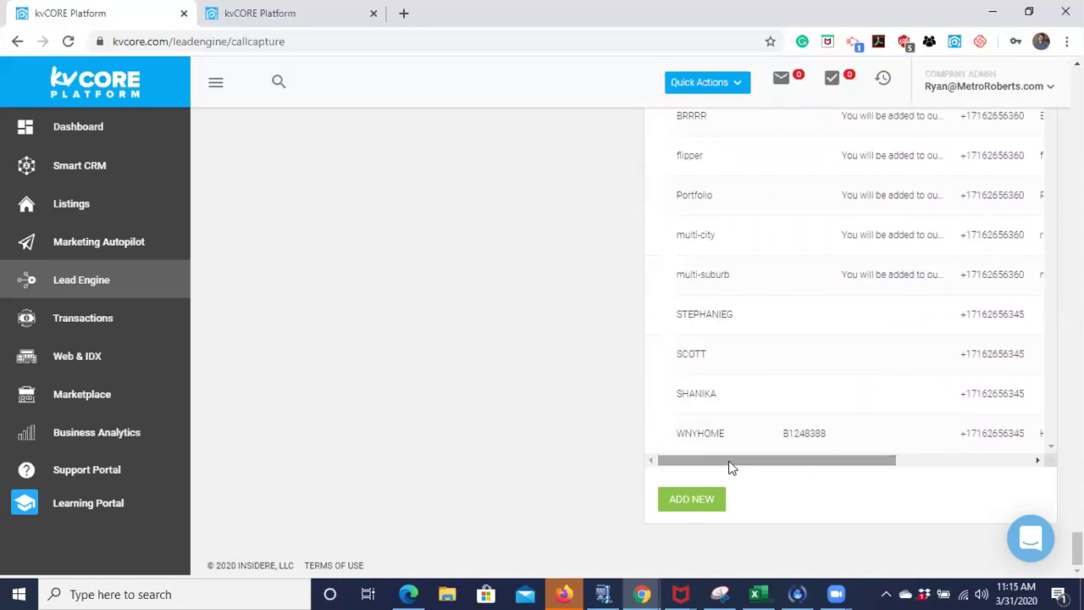
{"action": "scroll", "coordinate": [768, 414], "scroll_direction": "up", "scroll_amount": 1}
{"action": "scroll", "coordinate": [769, 416], "scroll_direction": "down", "scroll_amount": 1}
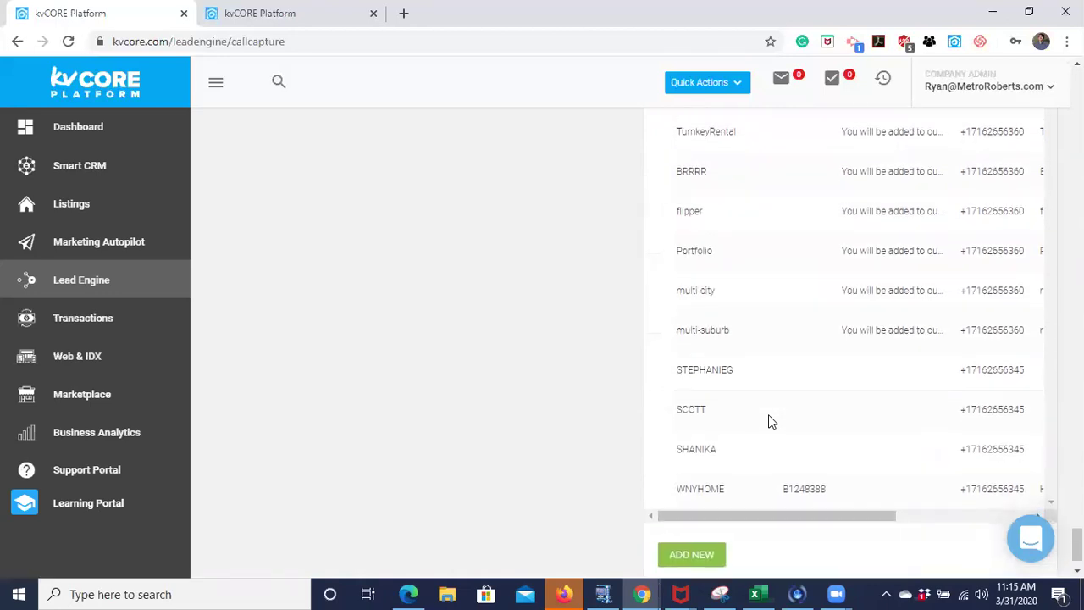
{"action": "mouse_move", "coordinate": [773, 520]}
{"action": "left_mouse_down"}
{"action": "mouse_move", "coordinate": [837, 521]}
{"action": "mouse_move", "coordinate": [761, 520]}
{"action": "left_mouse_up"}
{"action": "scroll", "coordinate": [631, 431], "scroll_direction": "up", "scroll_amount": 15}
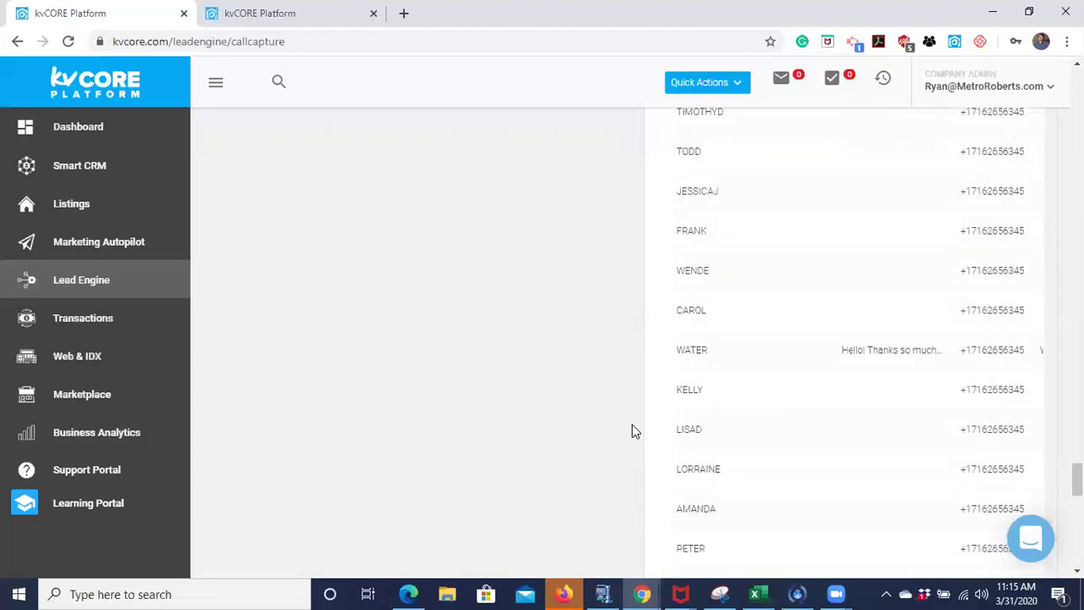
{"action": "scroll", "coordinate": [631, 431], "scroll_direction": "up", "scroll_amount": 20}
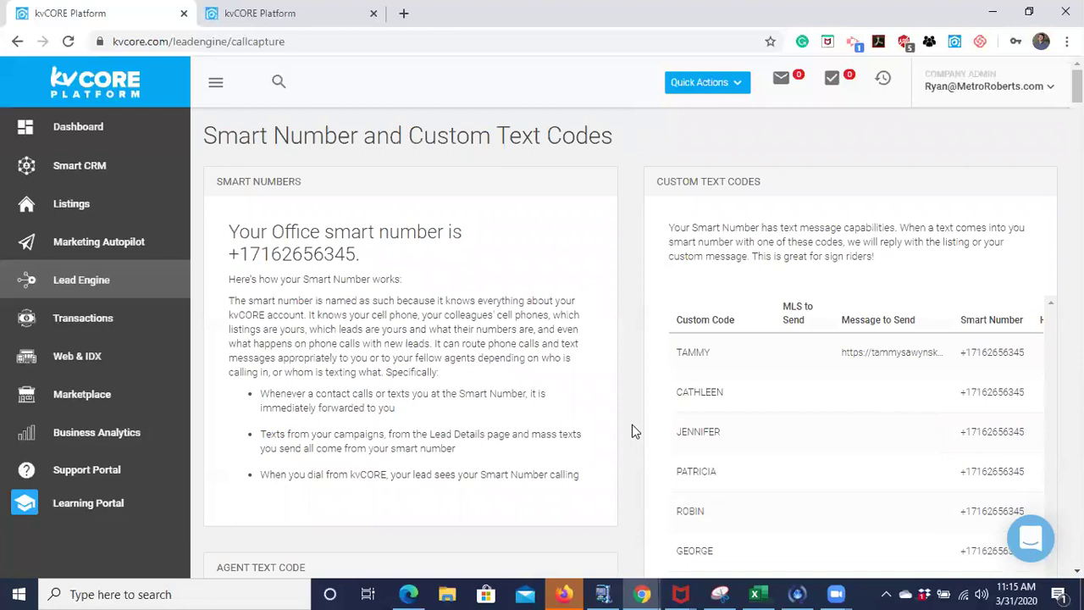
{"action": "scroll", "coordinate": [628, 431], "scroll_direction": "down", "scroll_amount": 3}
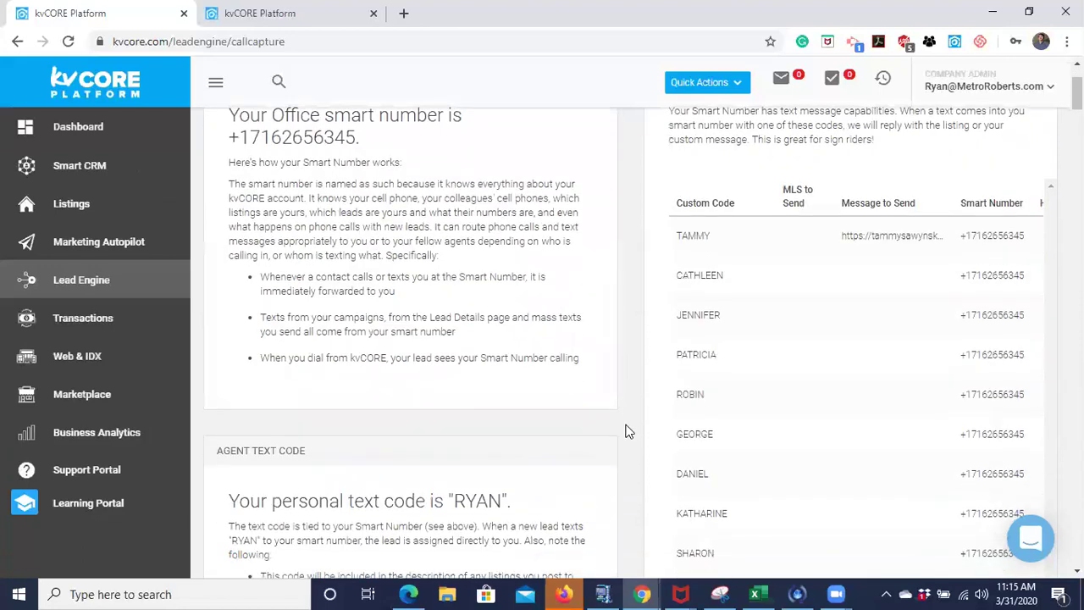